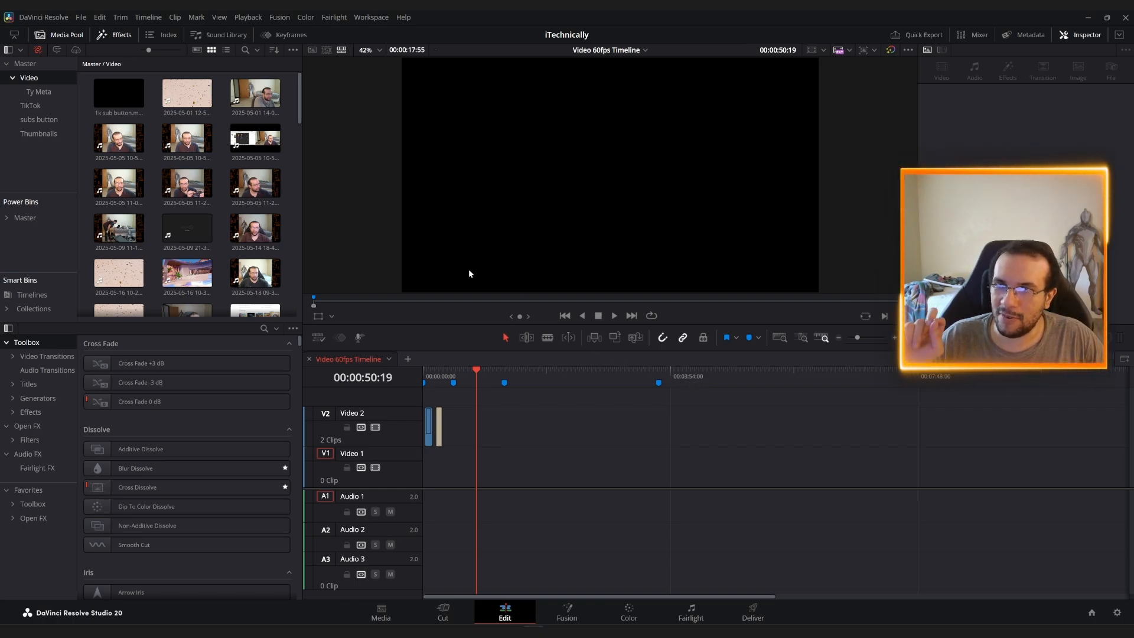
# Place psd editable.psd at the start of the Video 1 track and split its PSD layers in place
pyautogui.scroll(-5, 296, 220)
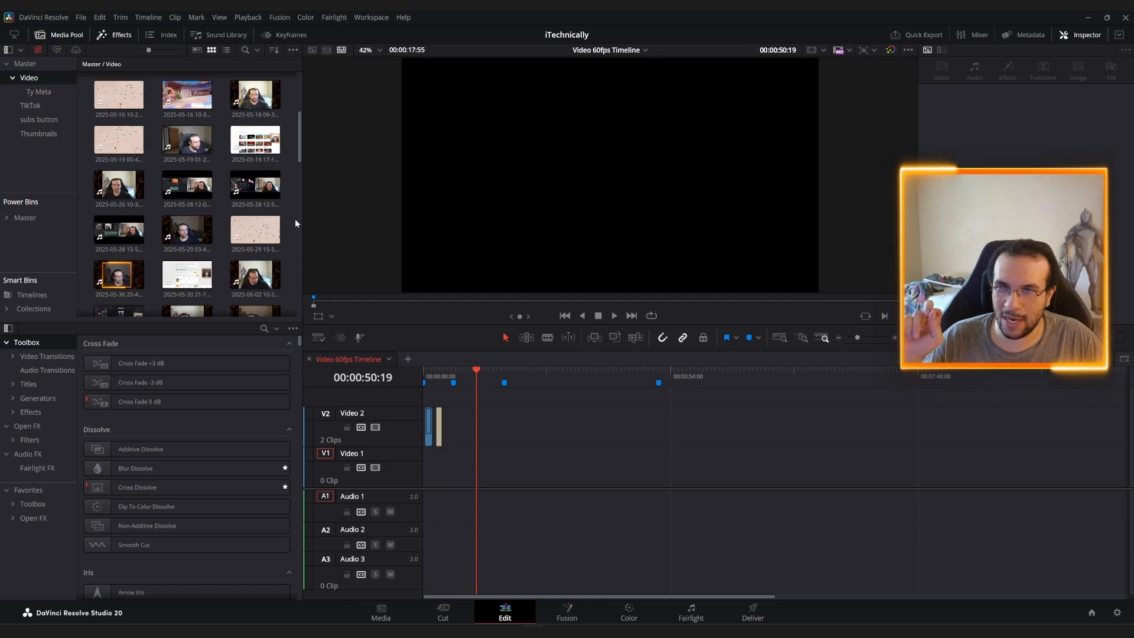
pyautogui.scroll(-8, 296, 223)
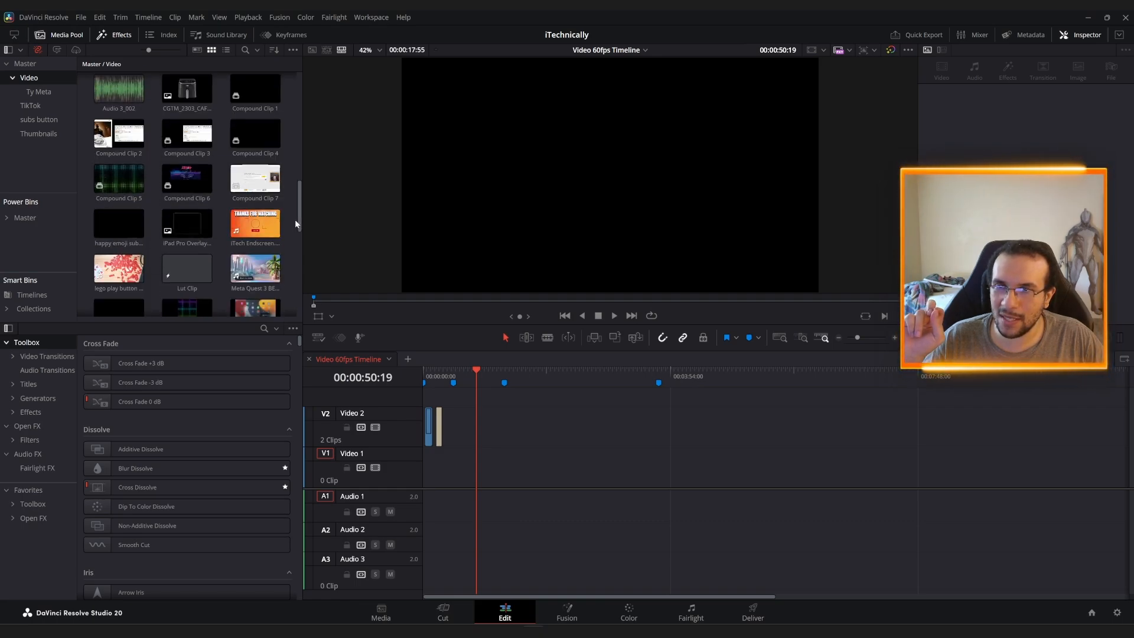
pyautogui.scroll(-10, 295, 223)
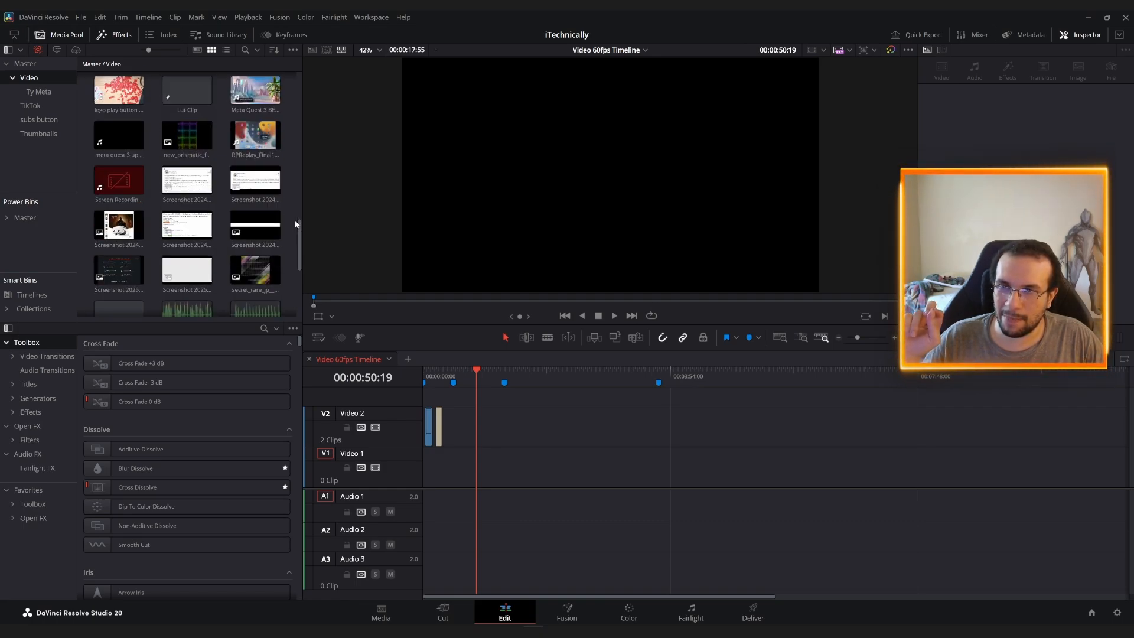
pyautogui.scroll(-2, 295, 224)
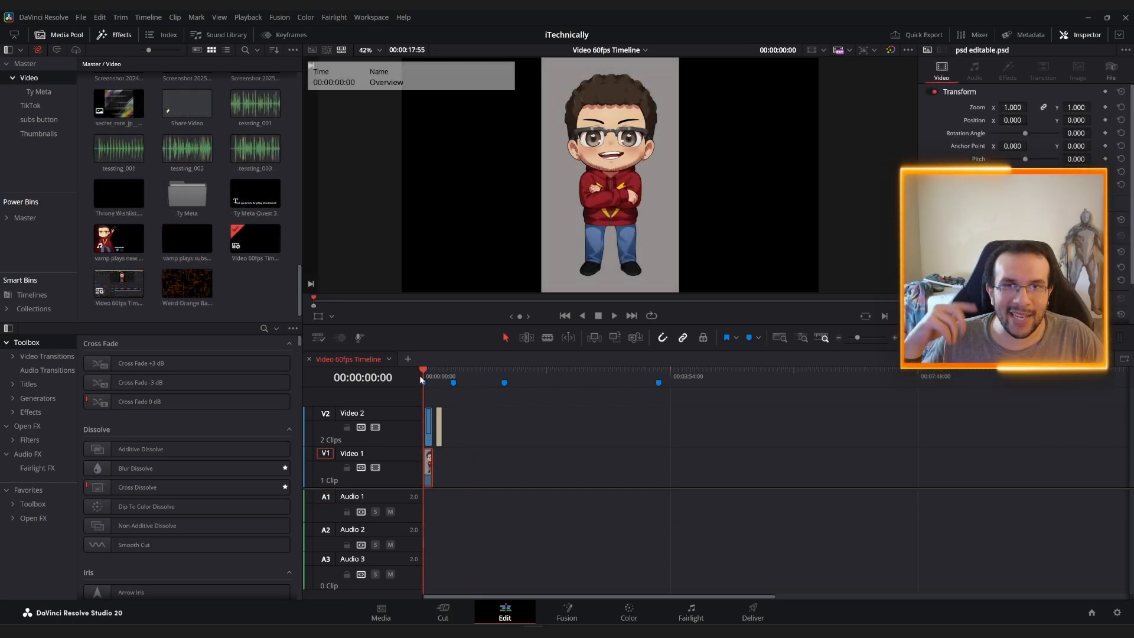
pyautogui.rightClick(429, 471)
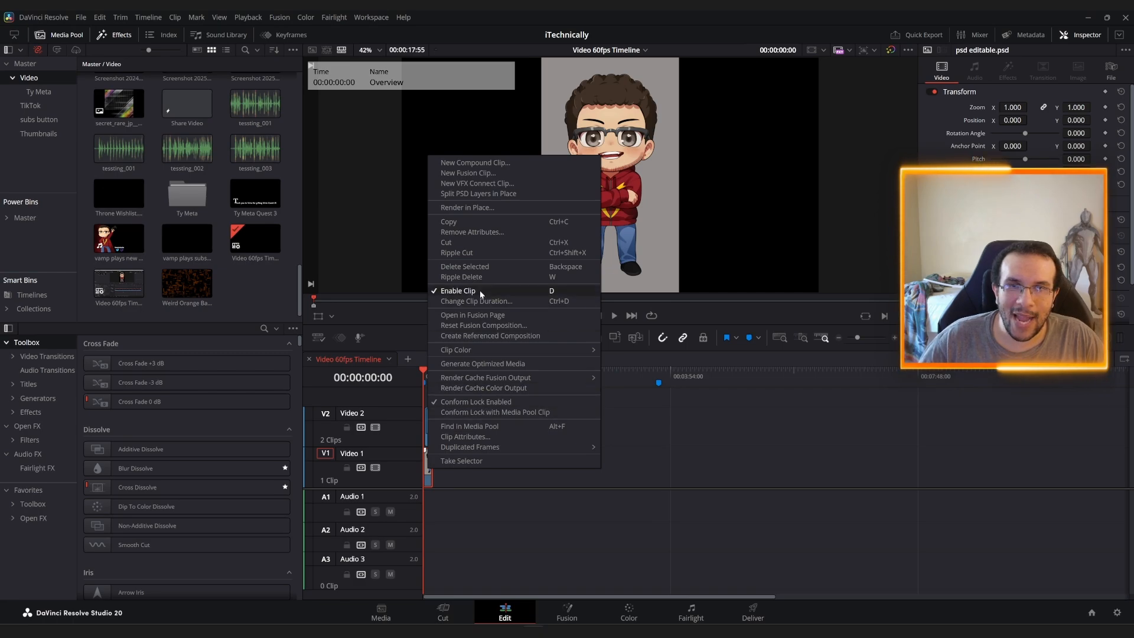
pyautogui.click(496, 194)
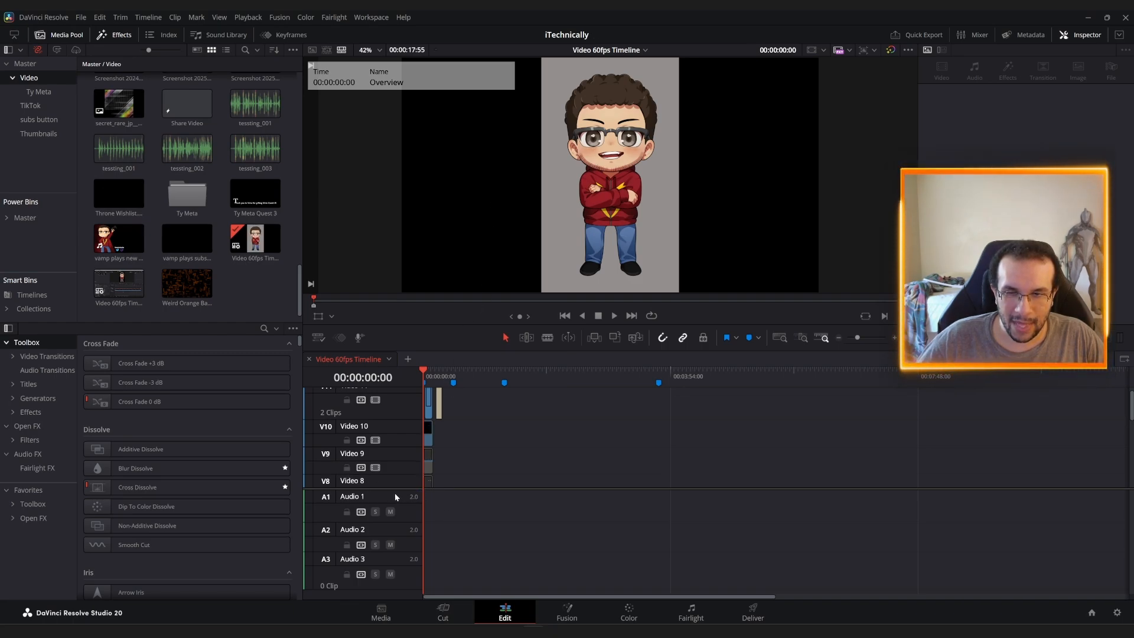
# Enlarge the video track area of the timeline and disable the Video 1 and Video 2 tracks
pyautogui.moveTo(395, 494); pyautogui.dragTo(379, 587)
pyautogui.scroll(-3, 386, 472)
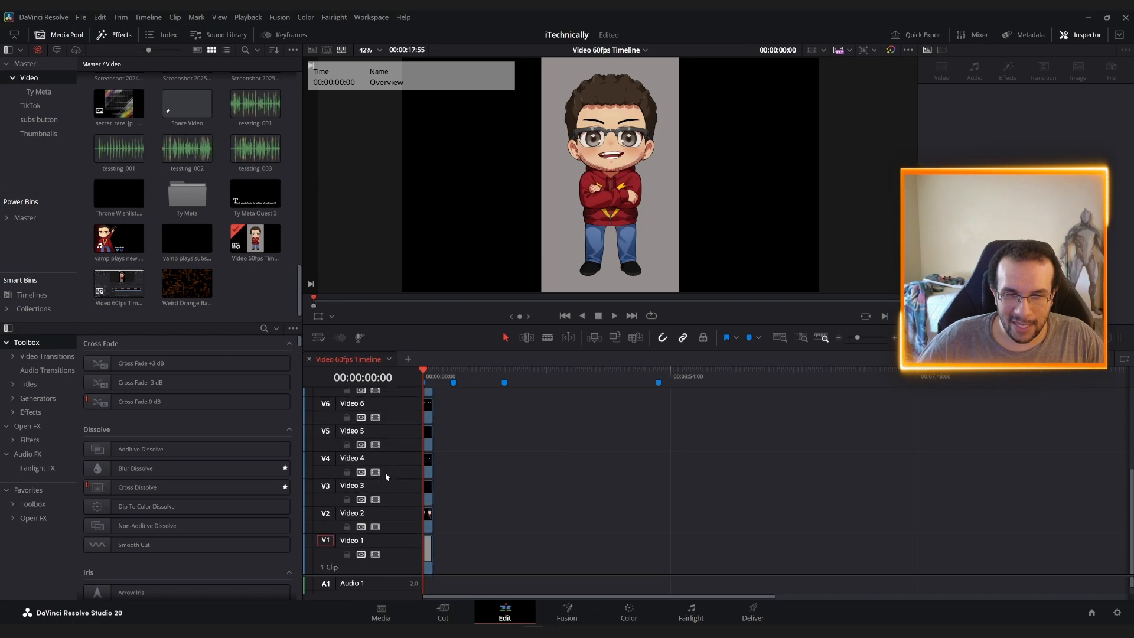
pyautogui.click(371, 556)
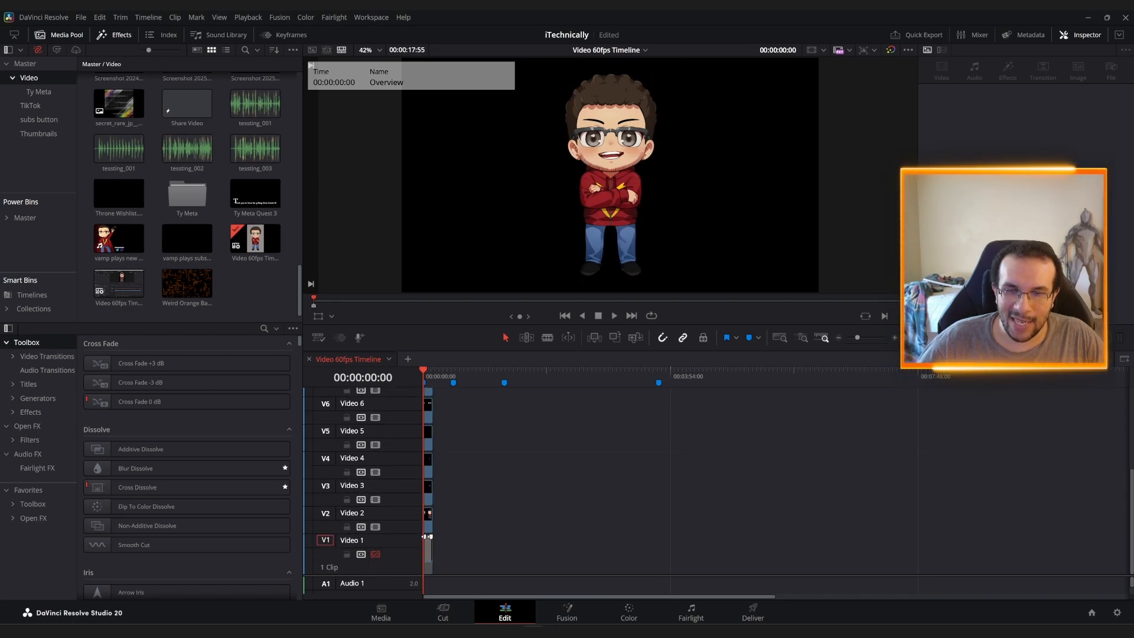
pyautogui.click(376, 526)
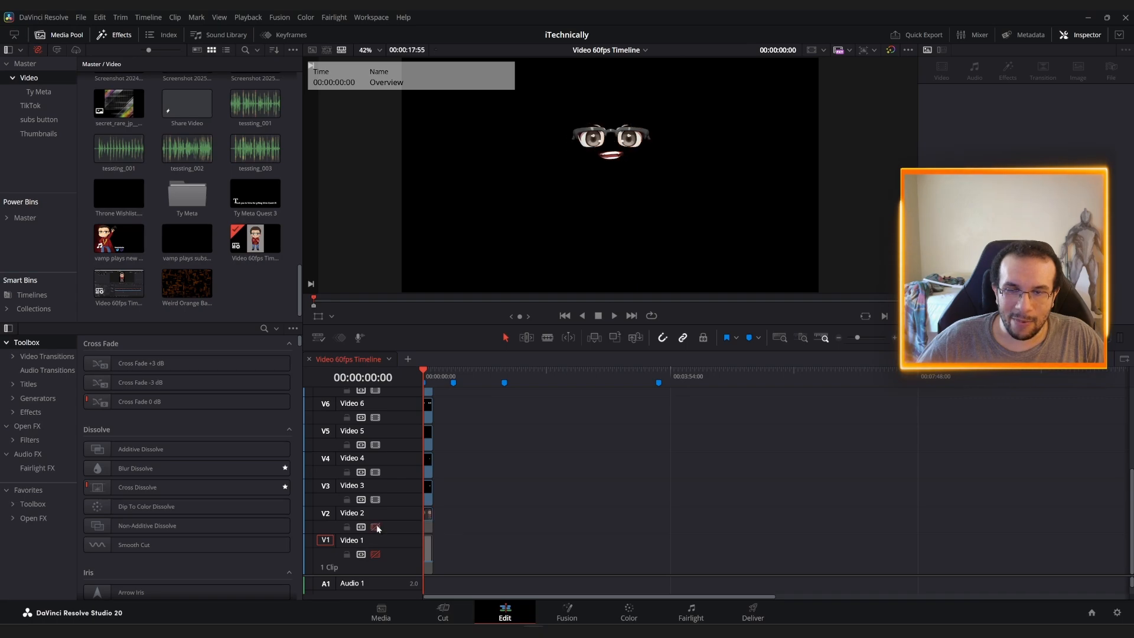
pyautogui.click(376, 527)
pyautogui.click(376, 526)
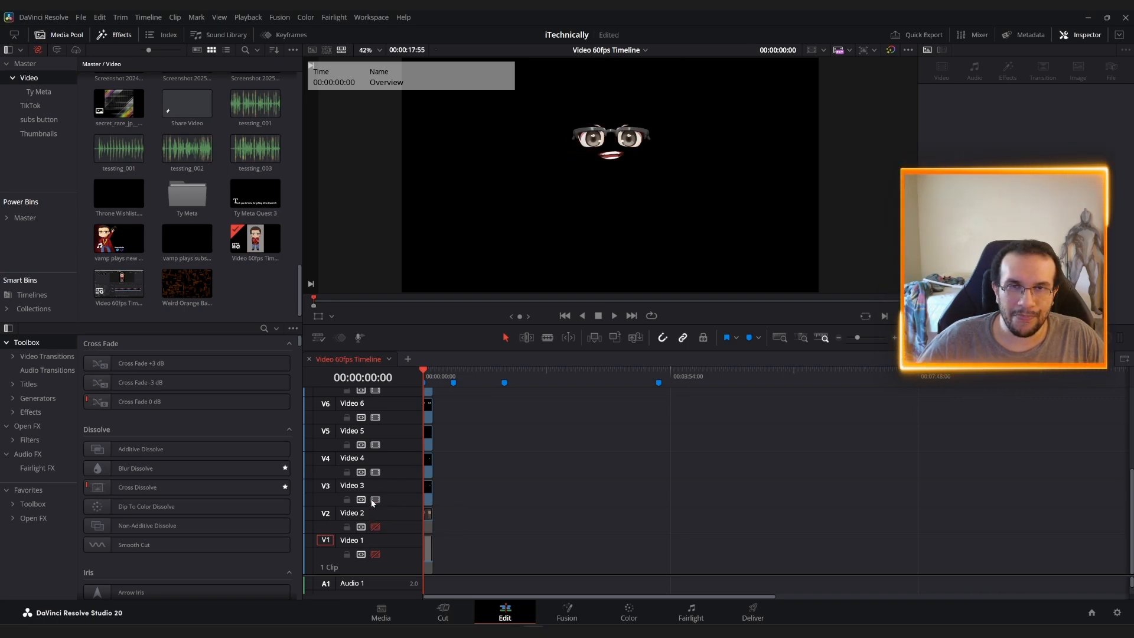
# Switch the Video 8 track off and on, and select the clips on Video 8 and Video 9 to identify their layers
pyautogui.scroll(5, 372, 503)
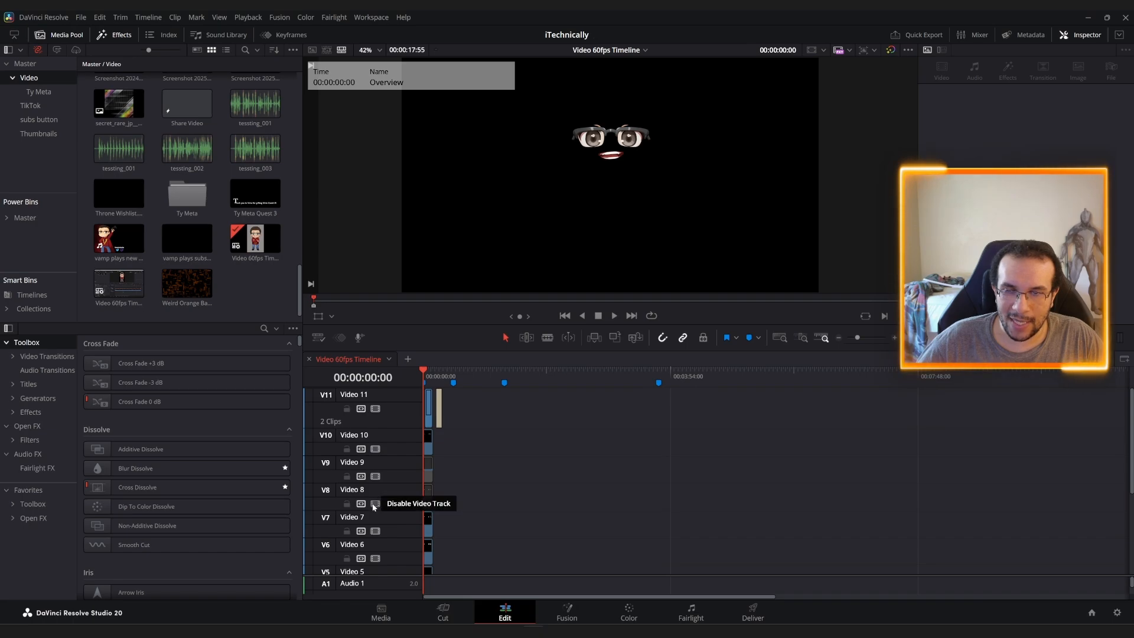
pyautogui.click(373, 504)
pyautogui.click(374, 504)
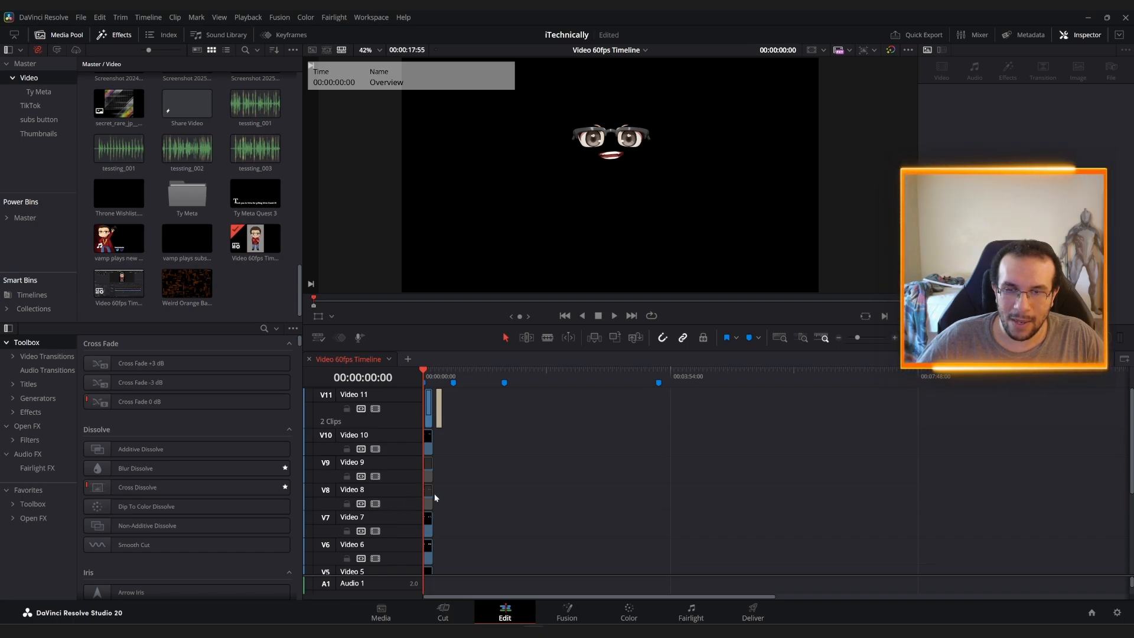
pyautogui.moveTo(430, 499); pyautogui.dragTo(424, 467)
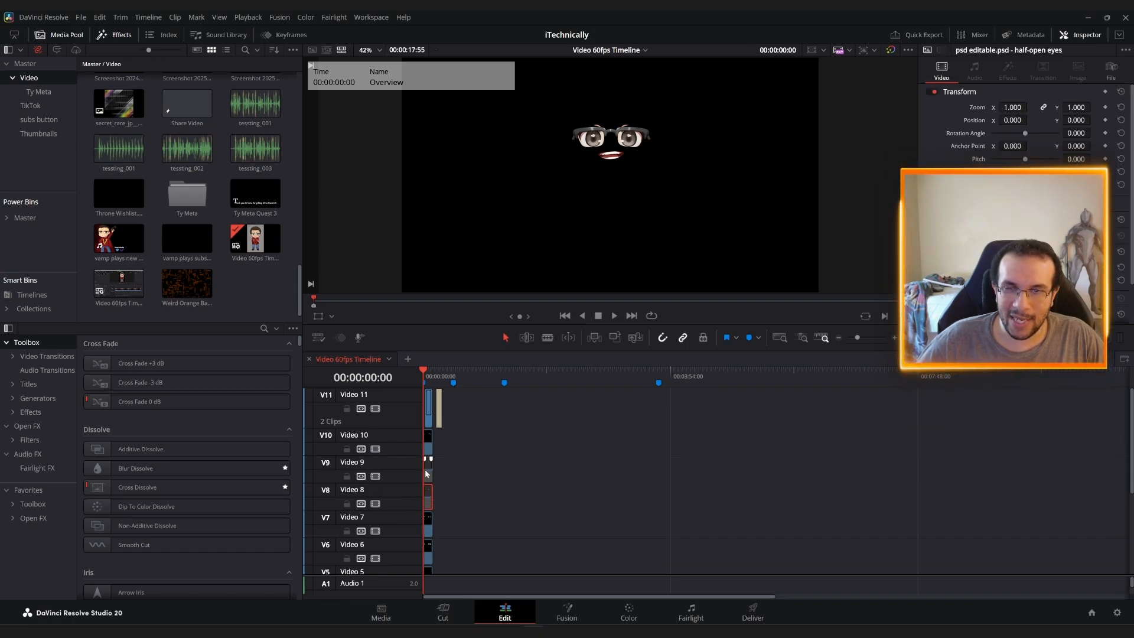
# Disable the Video 10 track, and switch Video 8 off and on with its half-open eyes clip selected to compare the layers
pyautogui.click(374, 448)
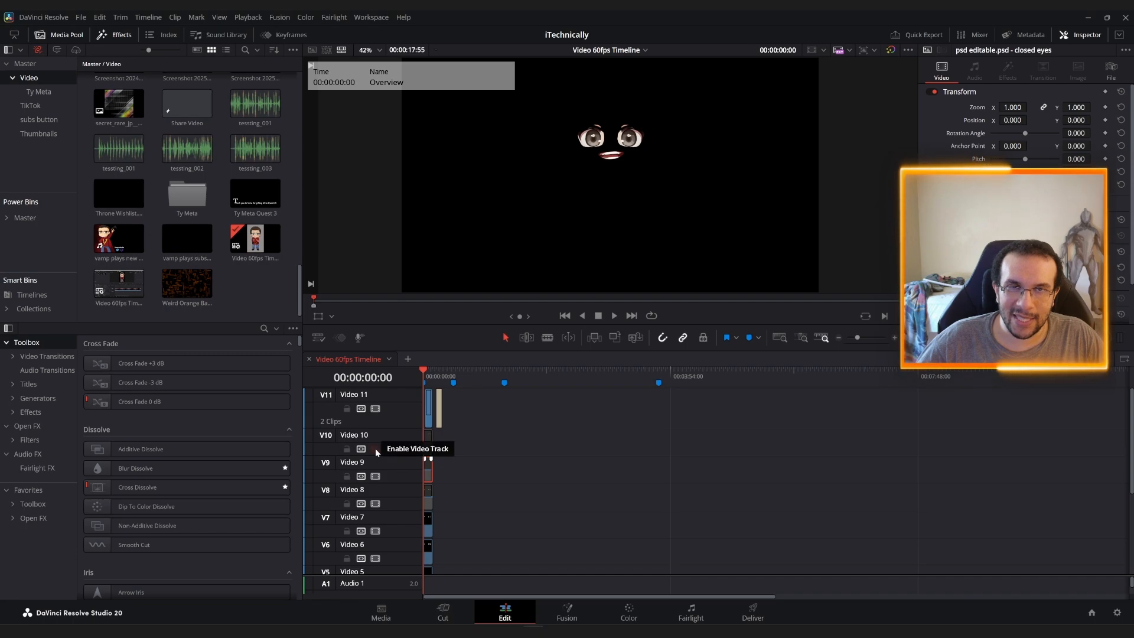
pyautogui.click(375, 449)
pyautogui.click(375, 450)
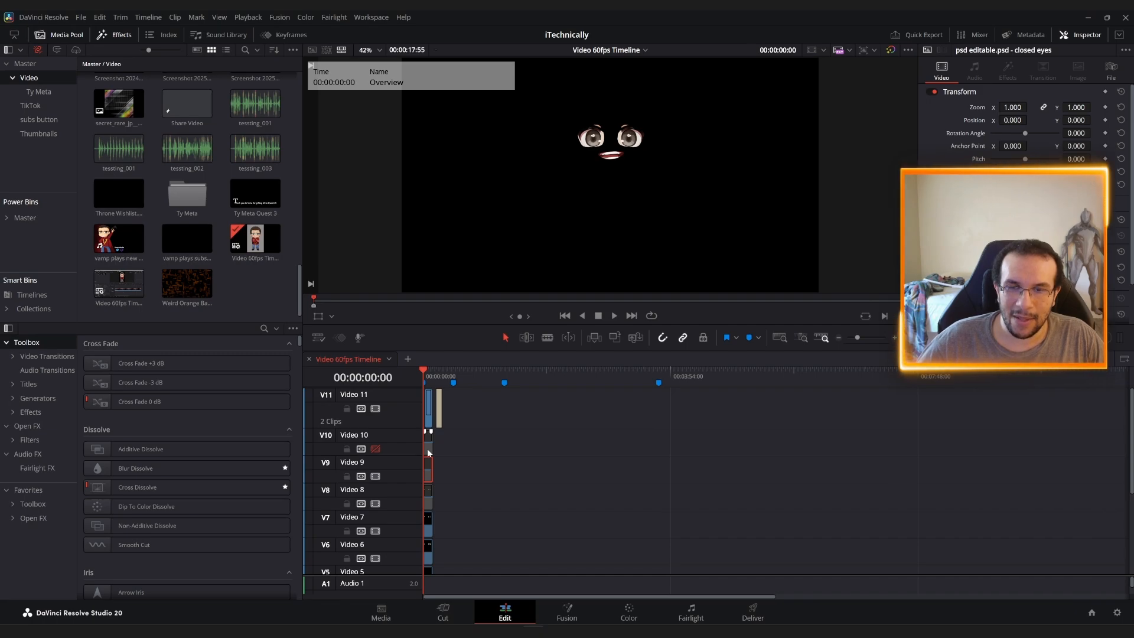
pyautogui.click(425, 500)
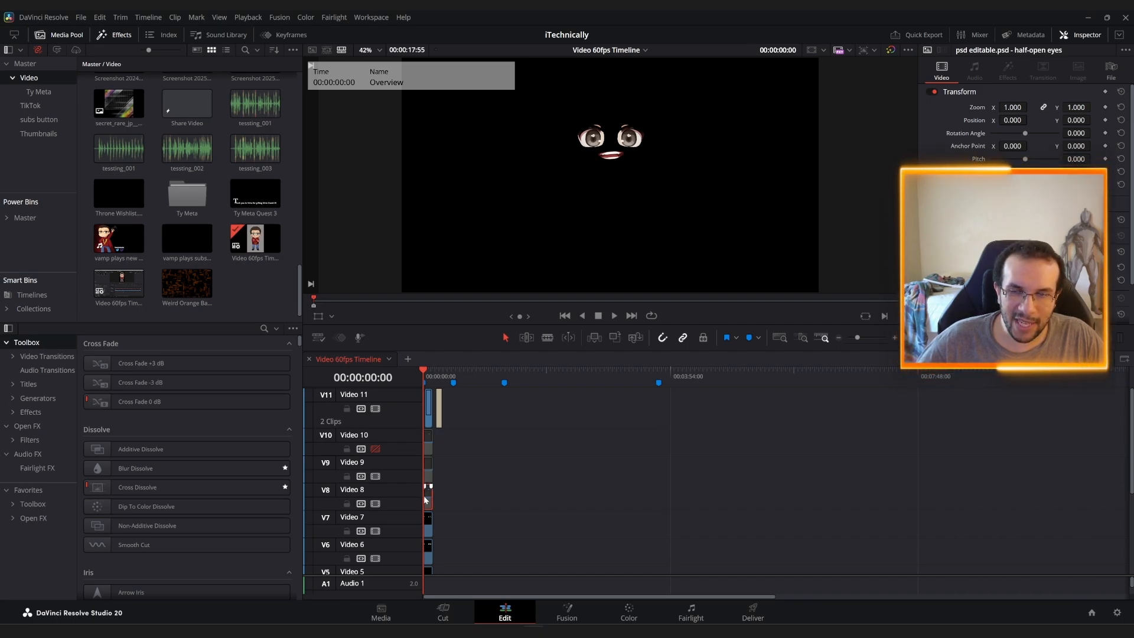
pyautogui.click(380, 503)
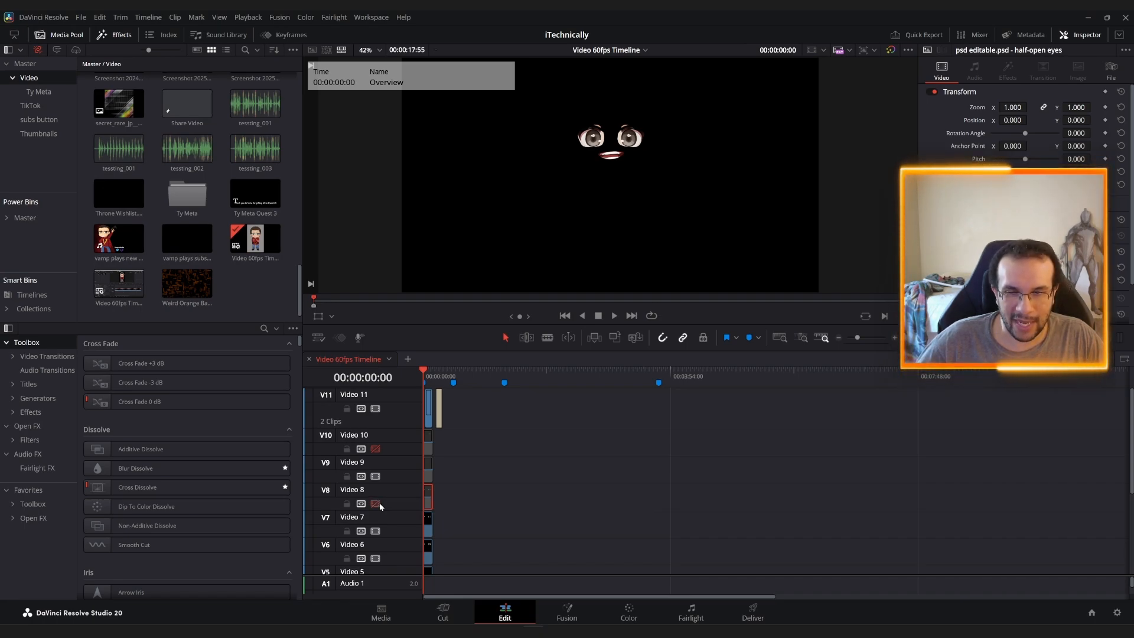
pyautogui.click(429, 502)
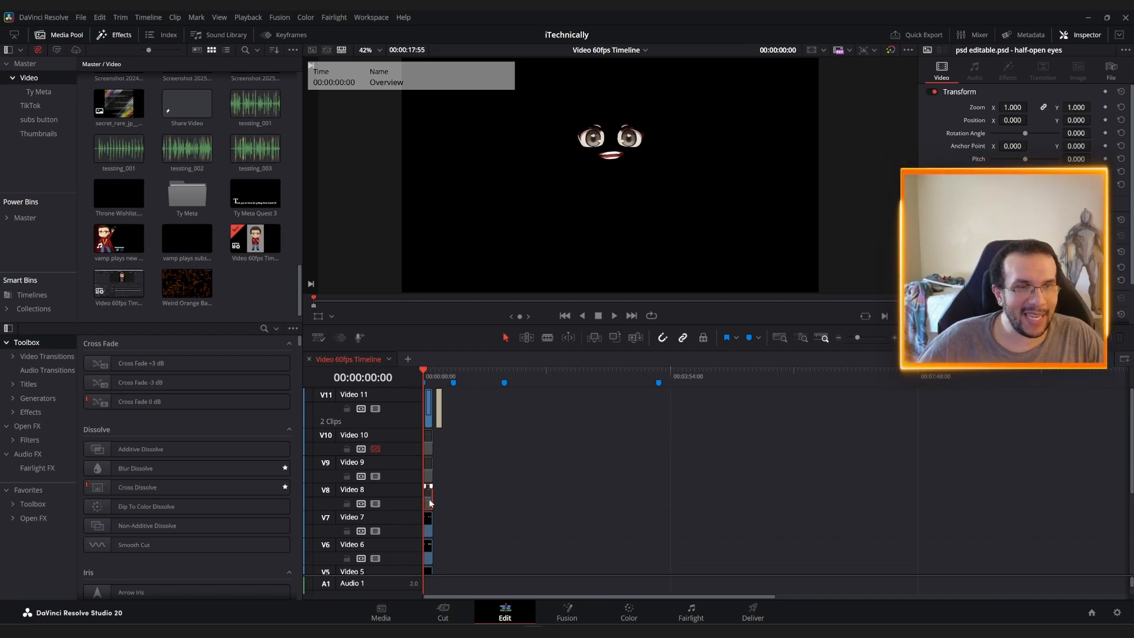
# Examine the file information and metadata of the half-open eyes clip, and return to its video properties
pyautogui.click(1097, 74)
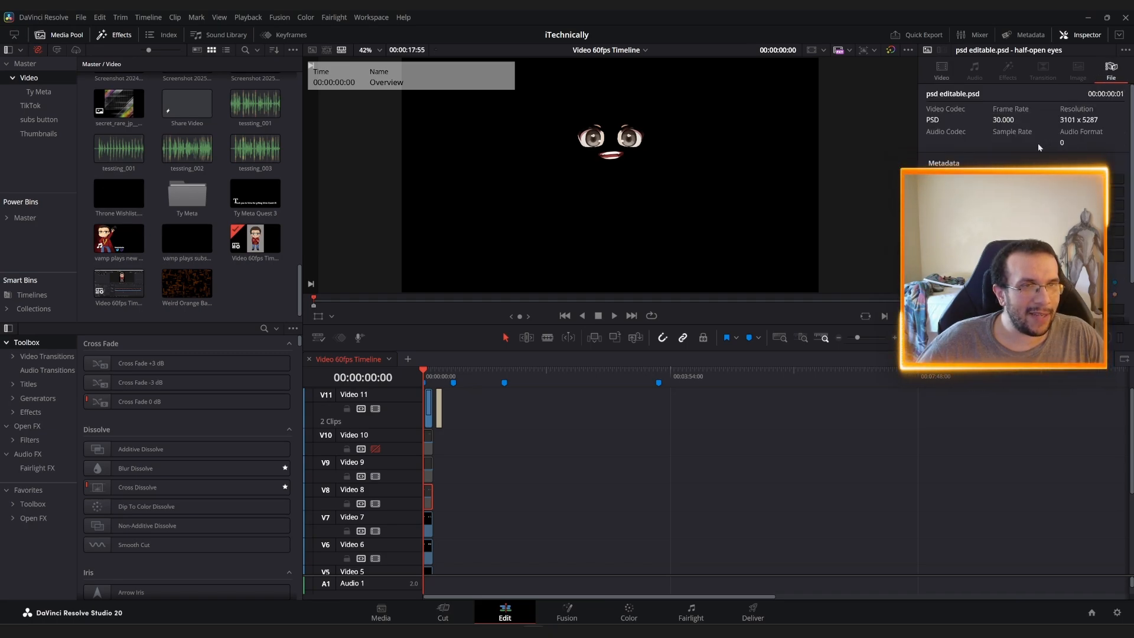
pyautogui.scroll(-1, 1032, 147)
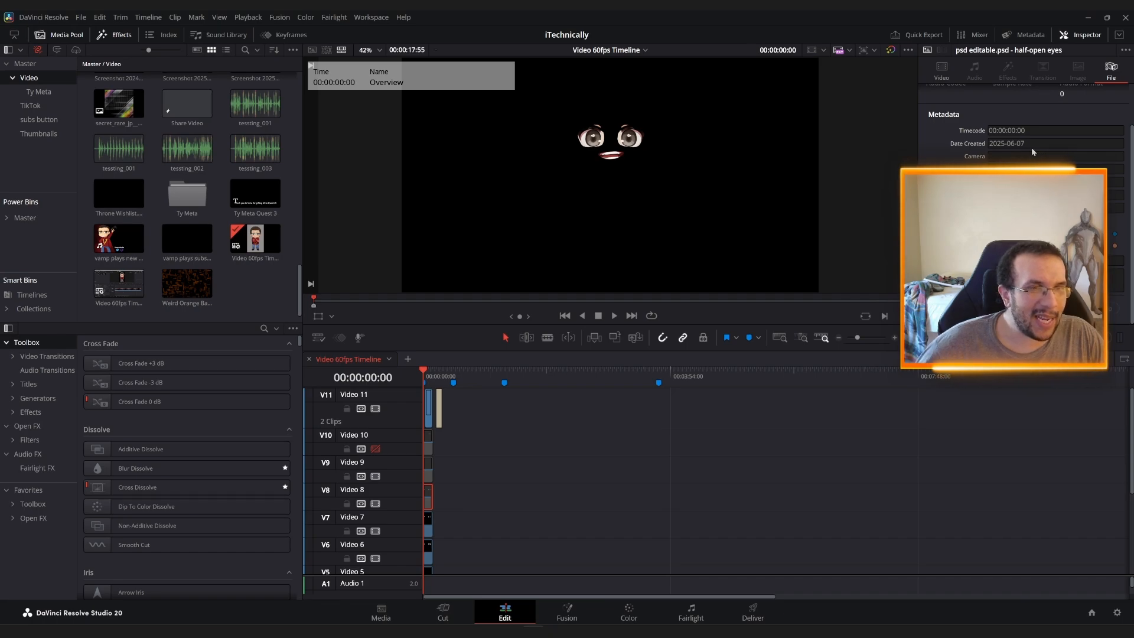
pyautogui.scroll(1, 1032, 147)
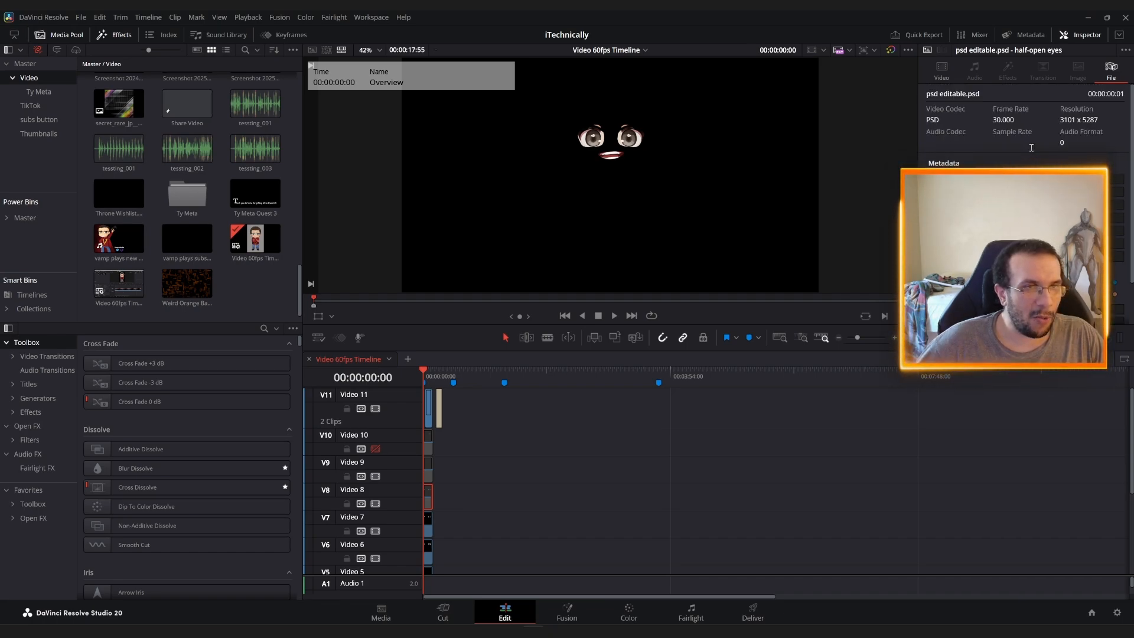
pyautogui.click(952, 70)
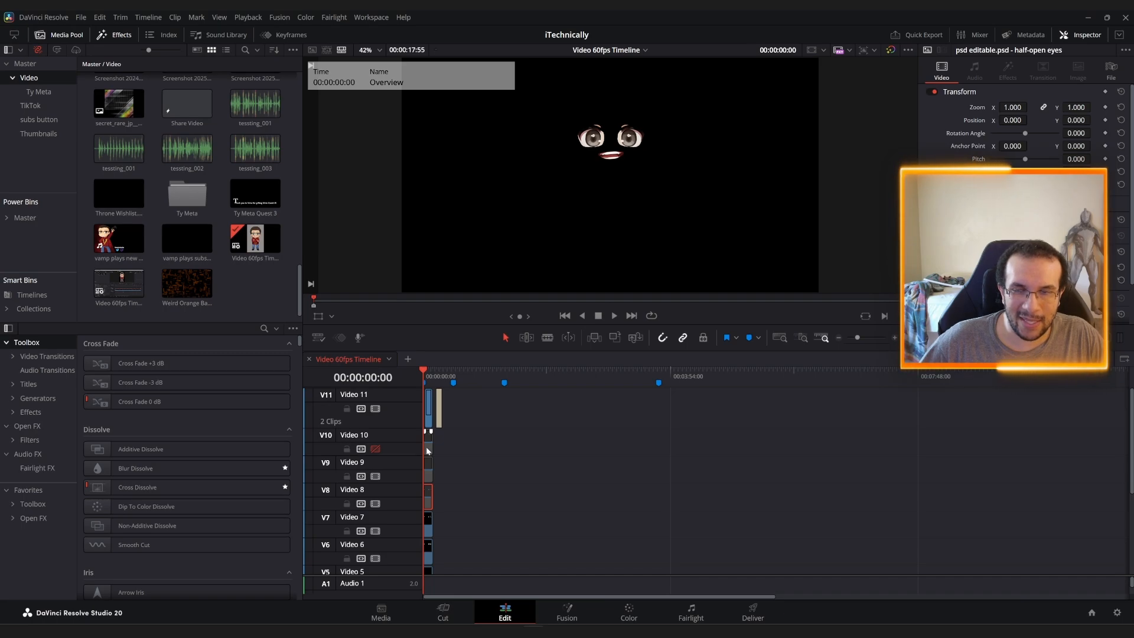
# Re-enable the Video 10 track, and switch Video 9 off and on to check its layer
pyautogui.scroll(-5, 428, 450)
pyautogui.scroll(5, 427, 450)
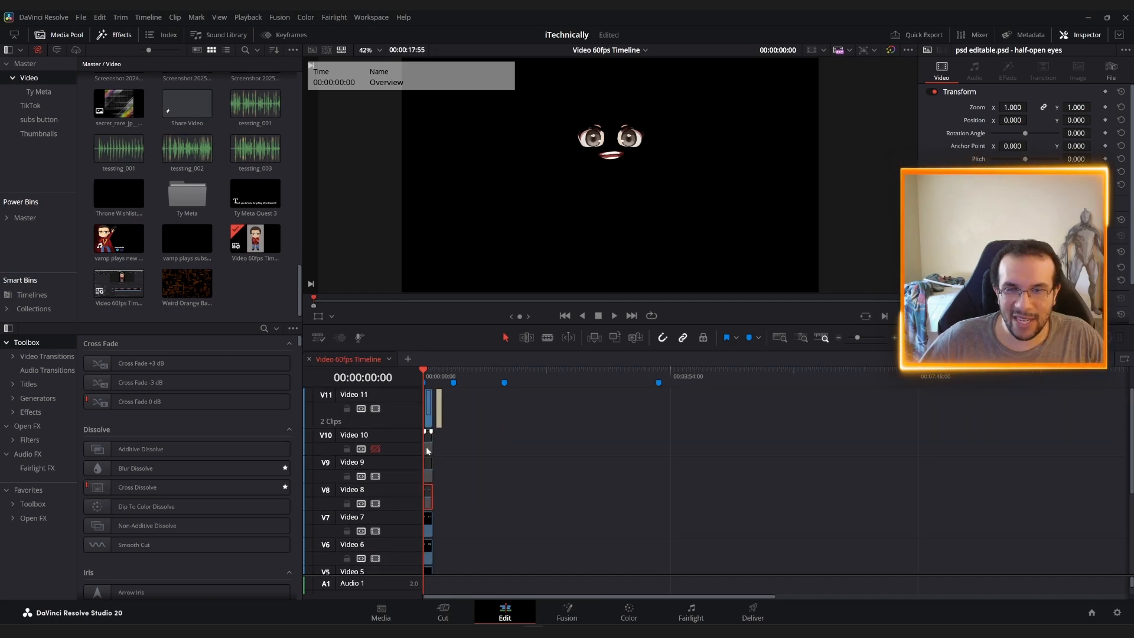
pyautogui.click(376, 450)
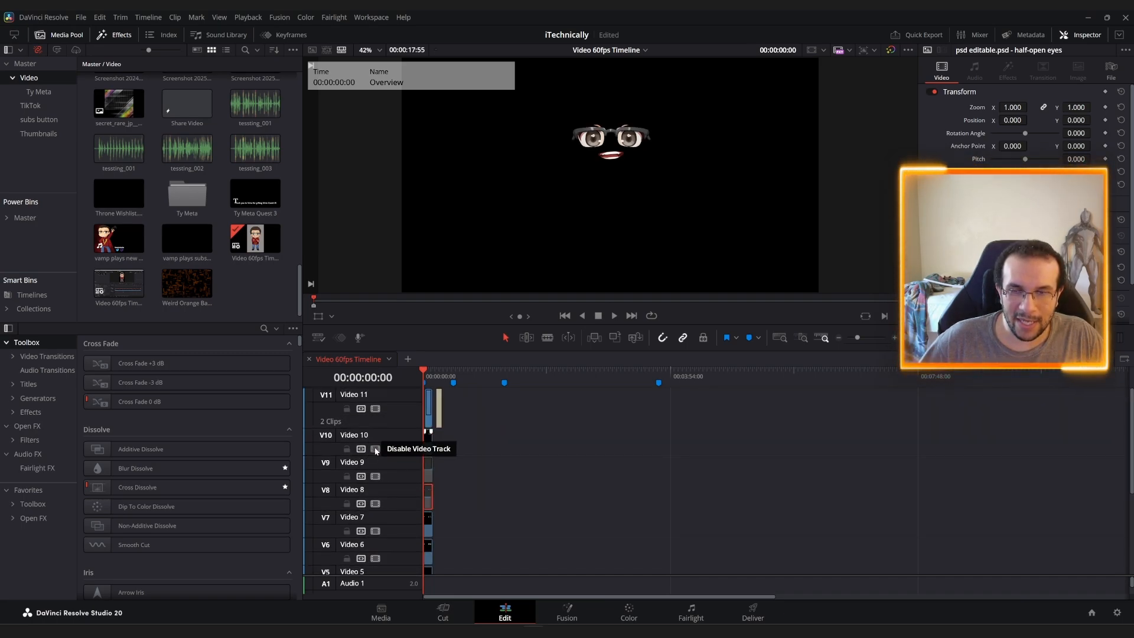
pyautogui.click(374, 476)
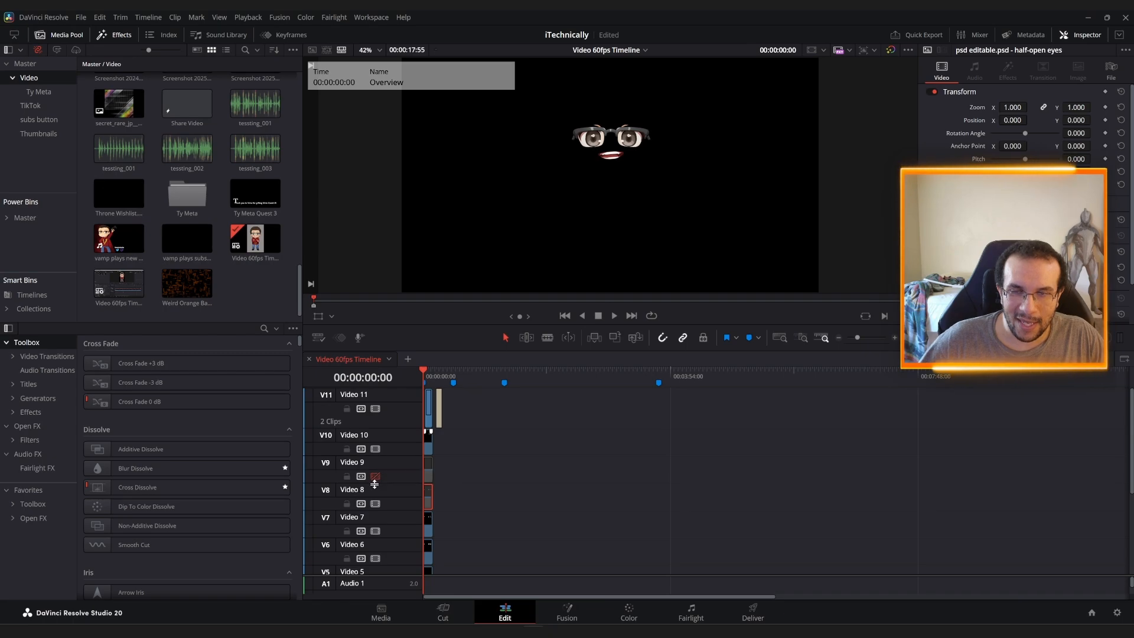
pyautogui.click(375, 476)
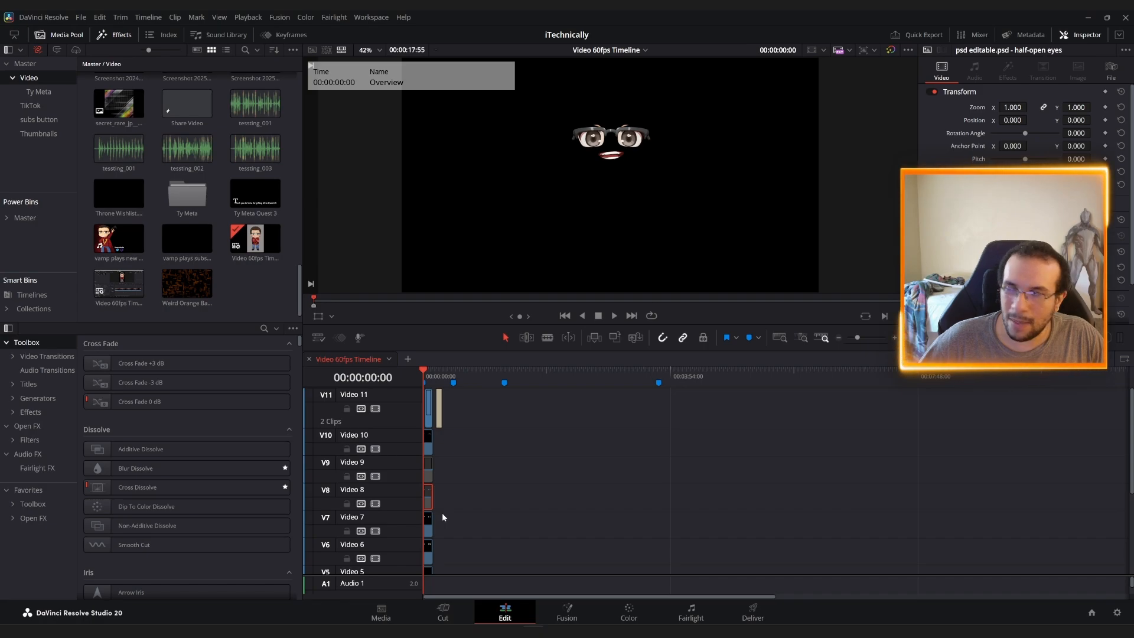
pyautogui.scroll(-4, 443, 515)
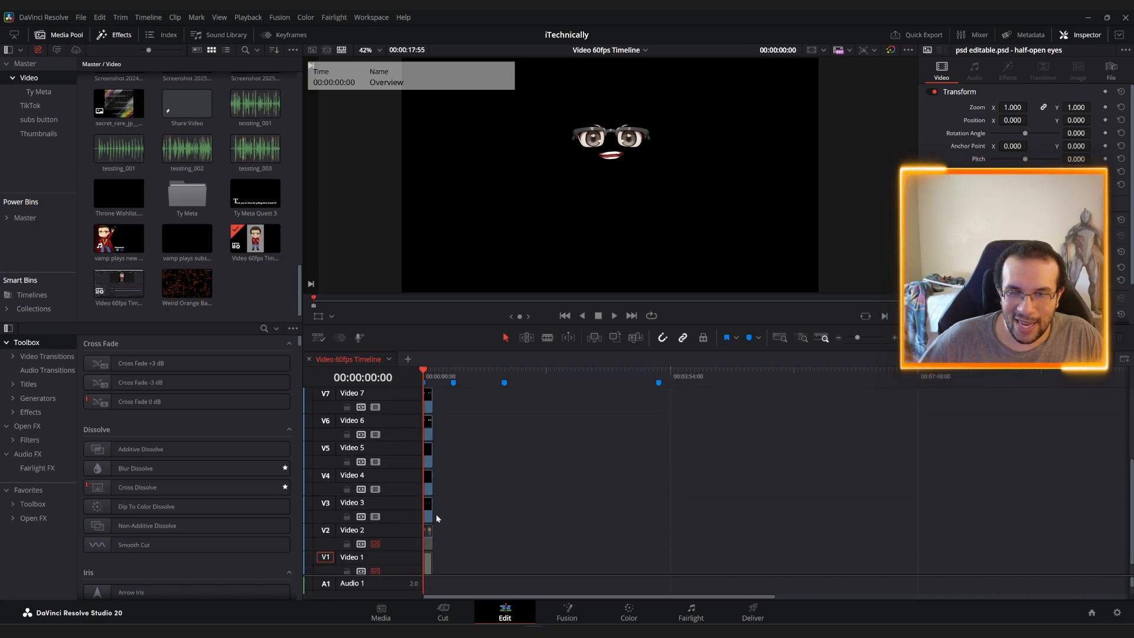
pyautogui.scroll(4, 436, 514)
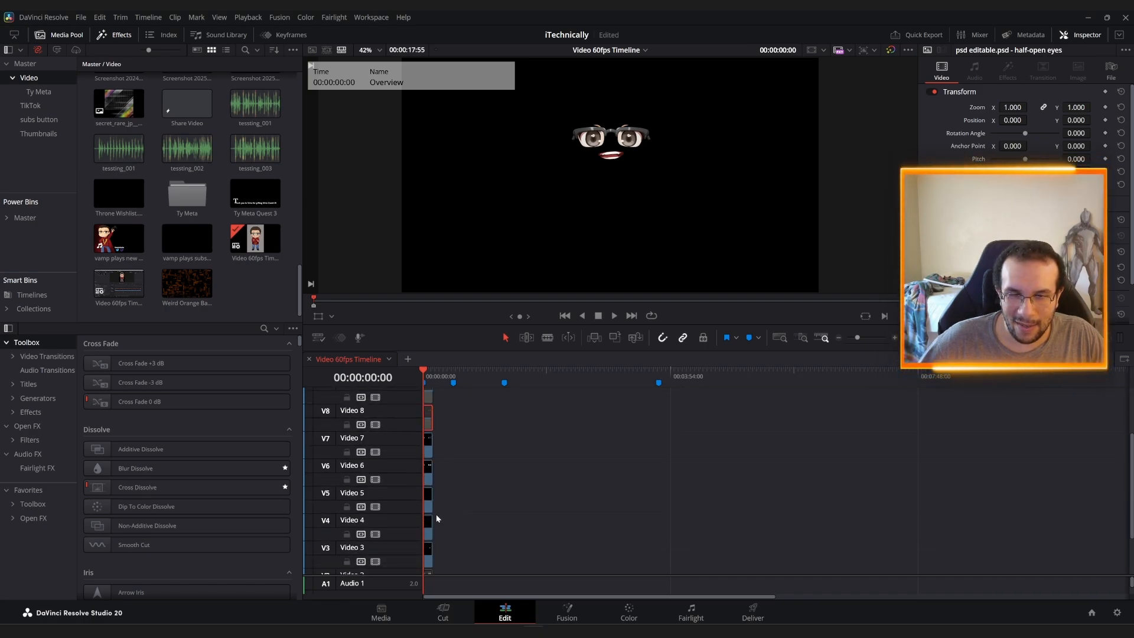
pyautogui.click(376, 460)
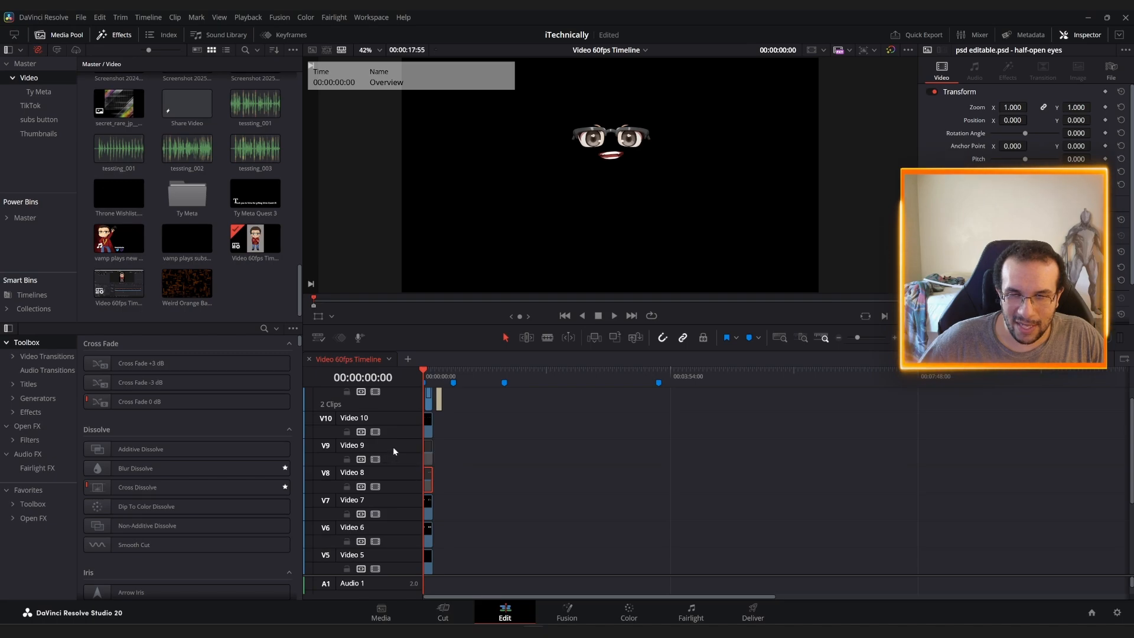
pyautogui.rightClick(407, 447)
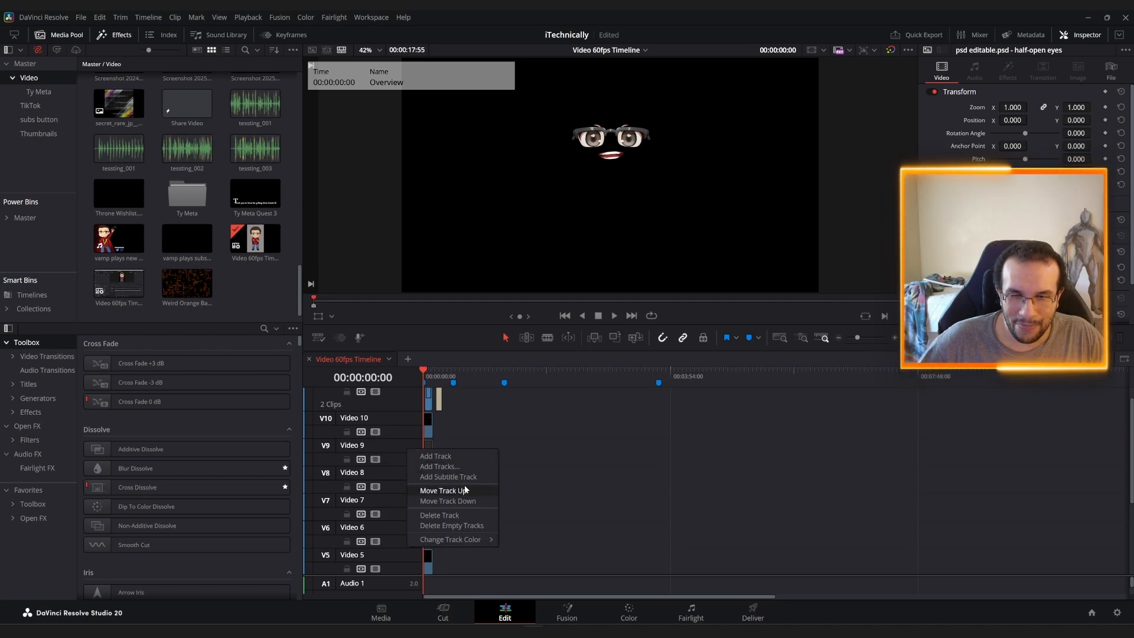
pyautogui.doubleClick(392, 443)
pyautogui.scroll(1, 398, 441)
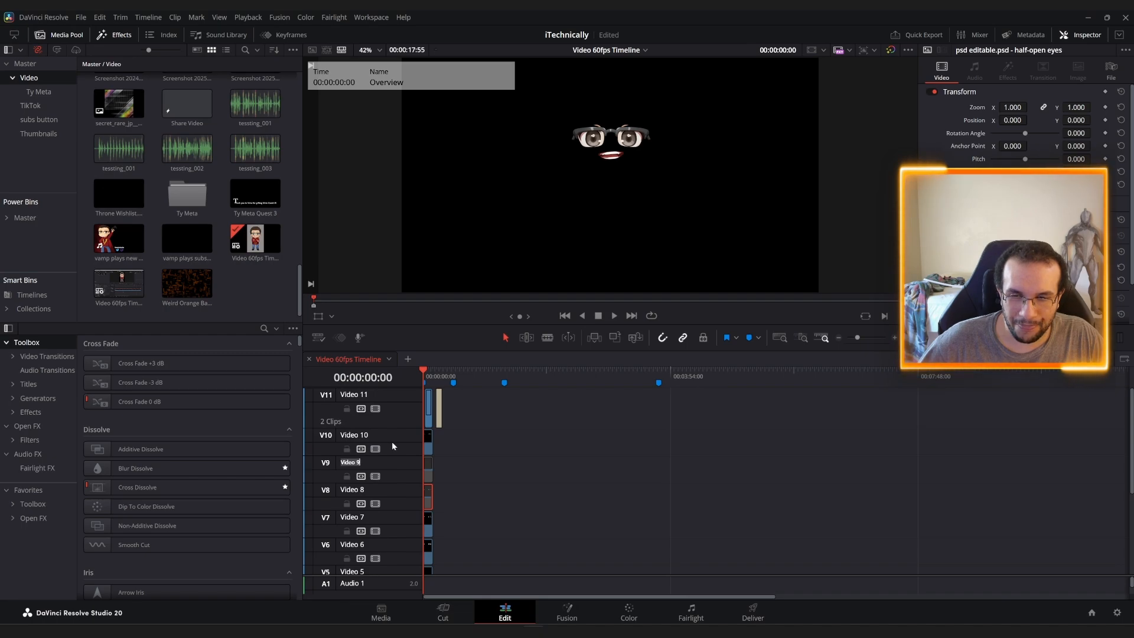
# Switch the Video 10, Video 9 and Video 8 tracks off and on and disable Video 7 to identify each track's layer
pyautogui.click(377, 447)
pyautogui.click(376, 448)
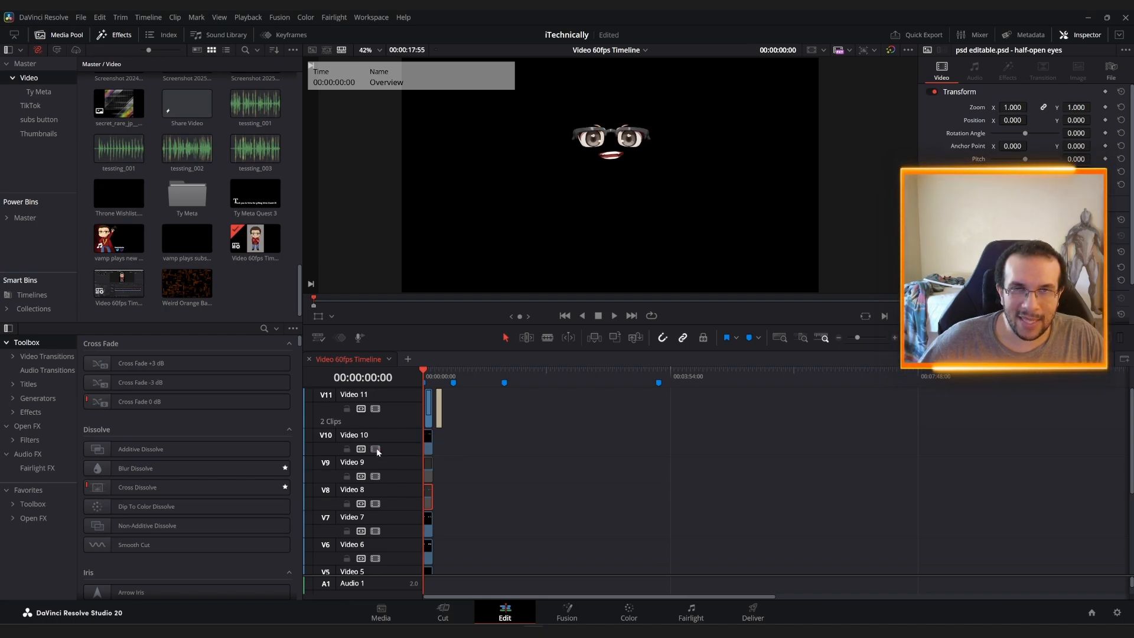
pyautogui.click(375, 477)
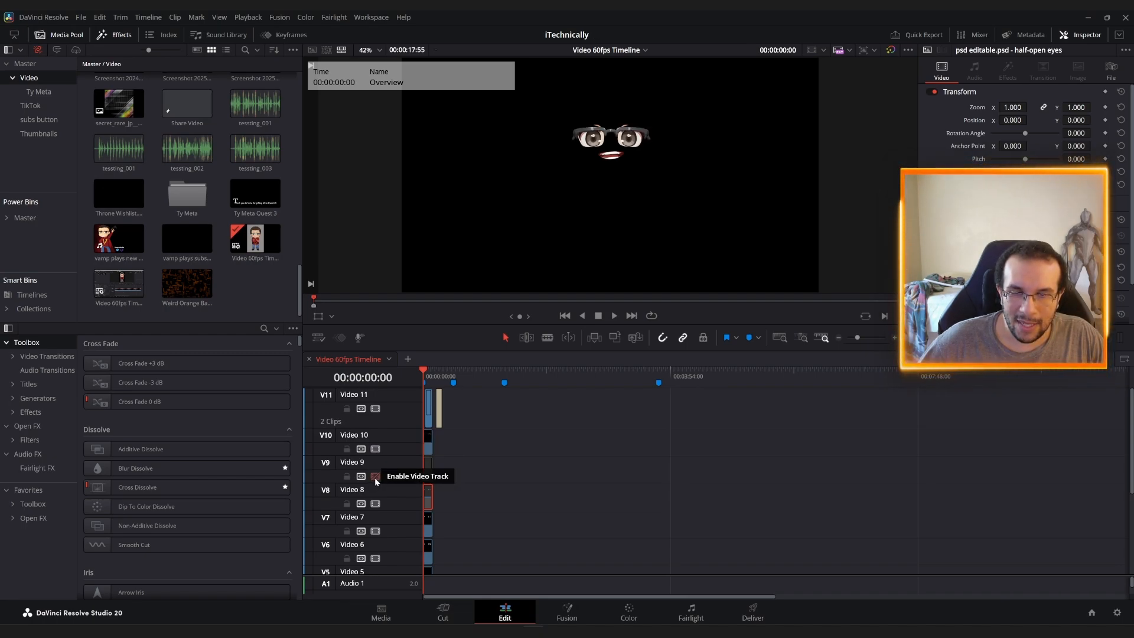
pyautogui.click(375, 477)
pyautogui.click(375, 504)
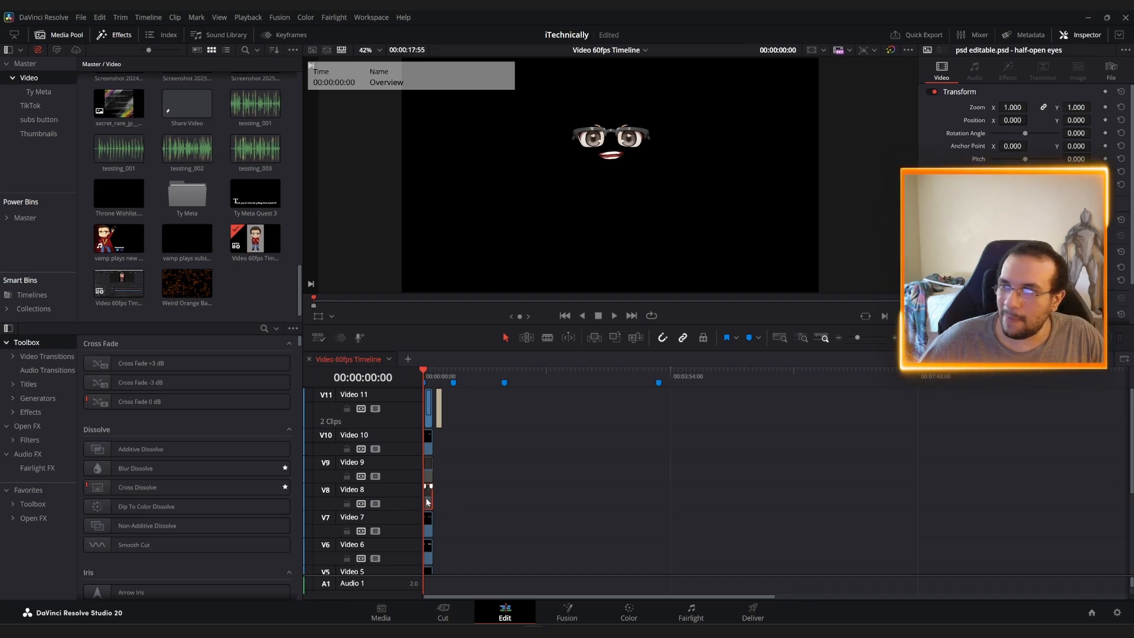
pyautogui.click(376, 532)
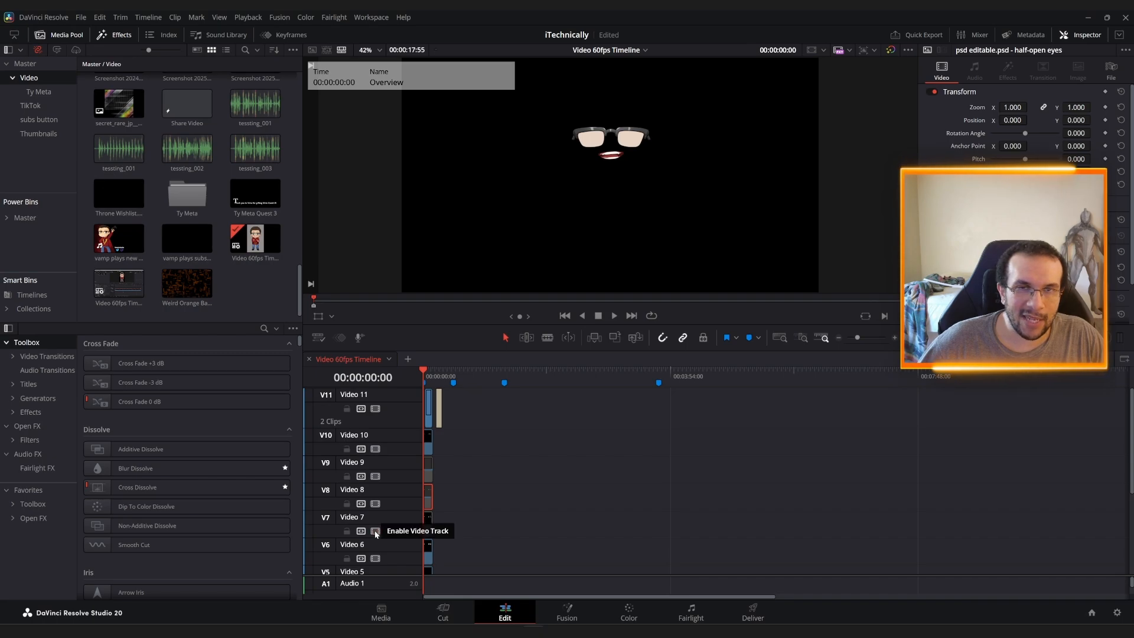
# Re-enable the Video 7, Video 2 and Video 1 tracks, and switch Video 3 off and on to check its layer
pyautogui.click(376, 532)
pyautogui.scroll(-4, 374, 531)
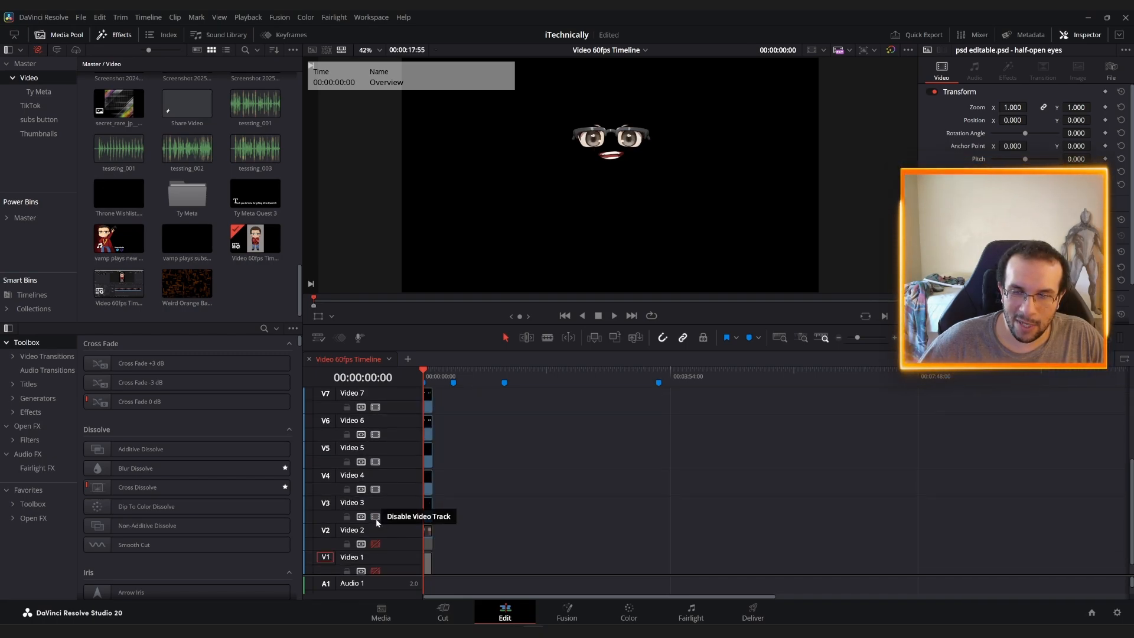
pyautogui.click(376, 518)
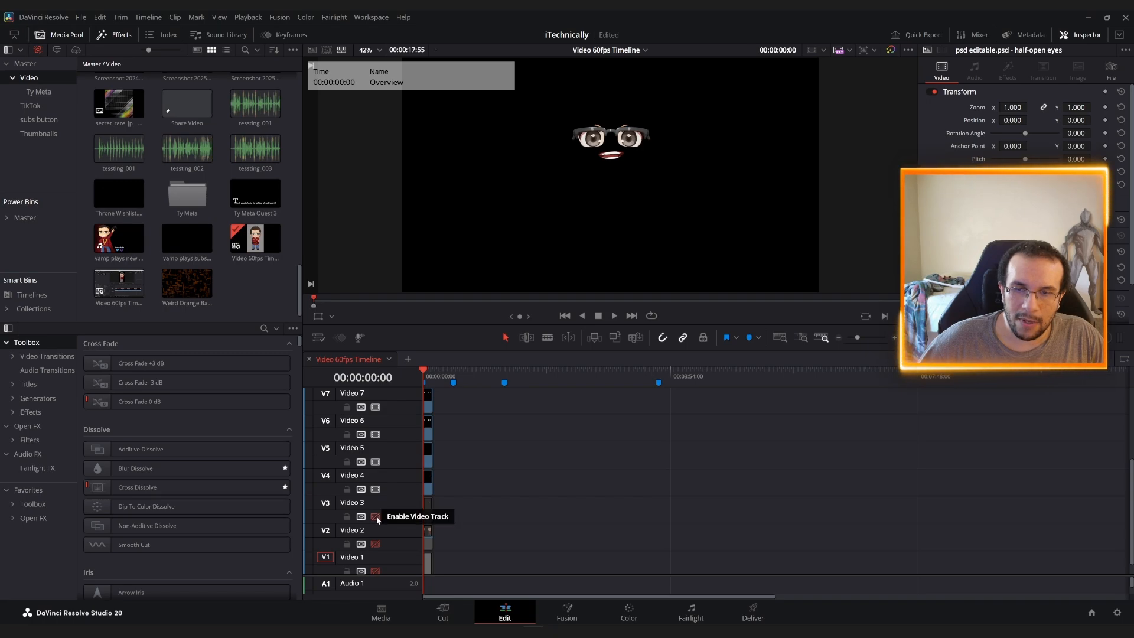
pyautogui.click(377, 517)
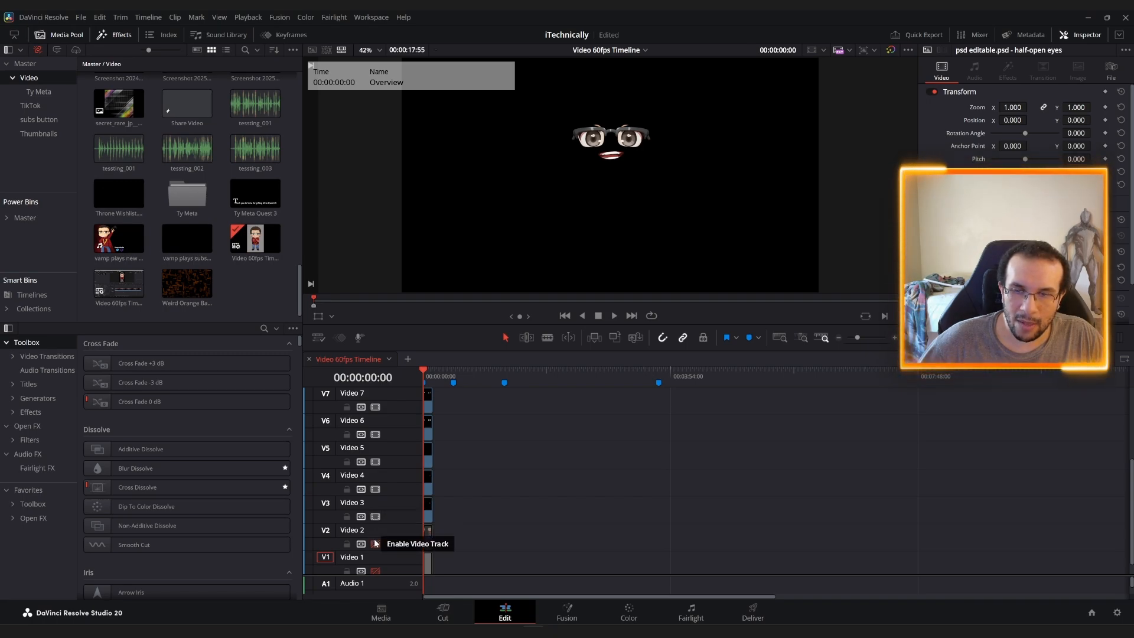
pyautogui.click(375, 542)
pyautogui.scroll(-1, 376, 546)
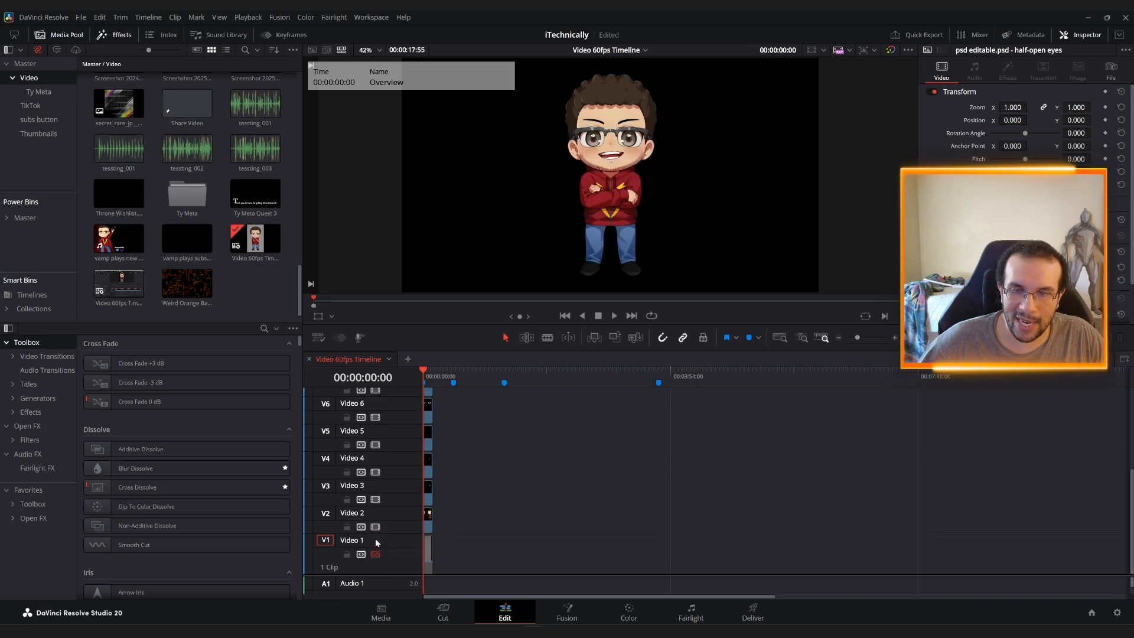
pyautogui.click(374, 554)
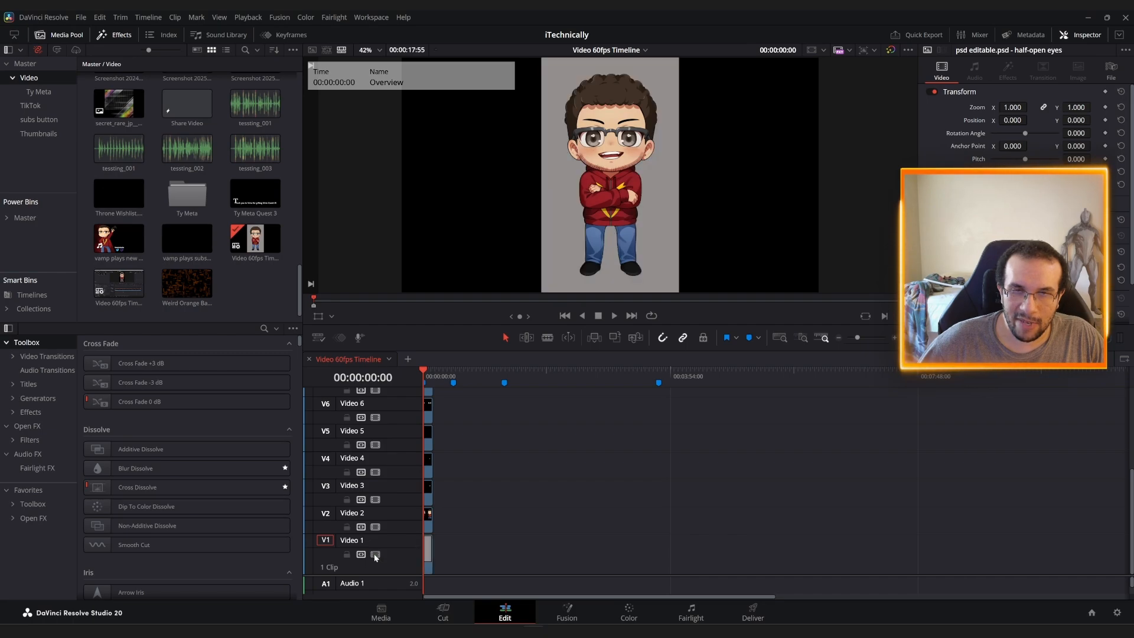
# Switch the Video 10 track off and on repeatedly to compare the character with and without the glasses layer
pyautogui.scroll(3, 374, 552)
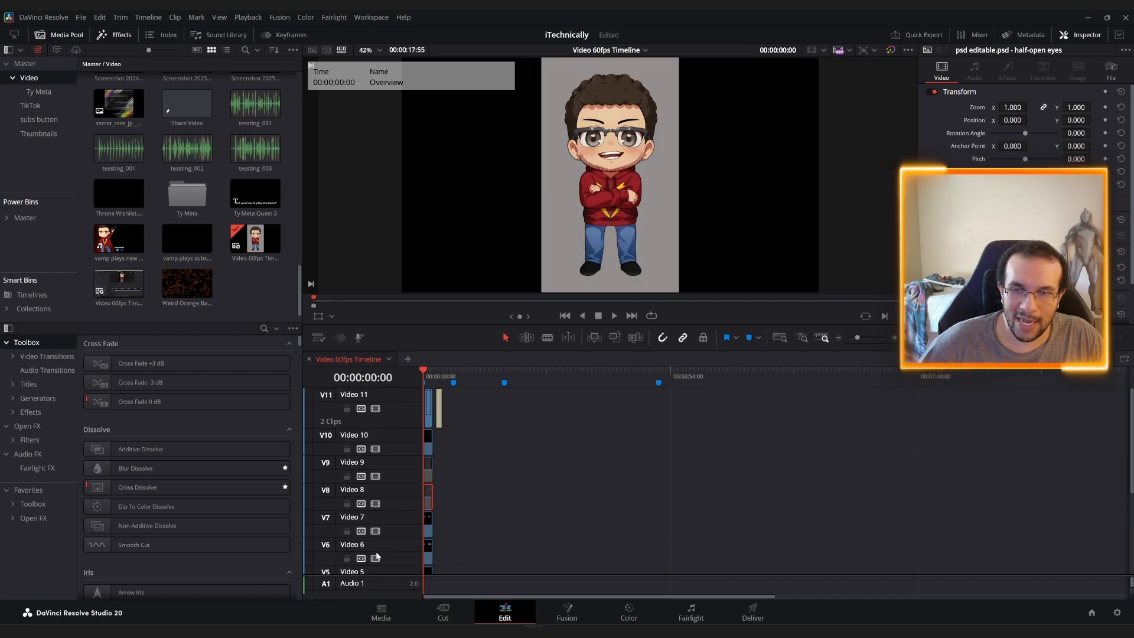
pyautogui.click(371, 446)
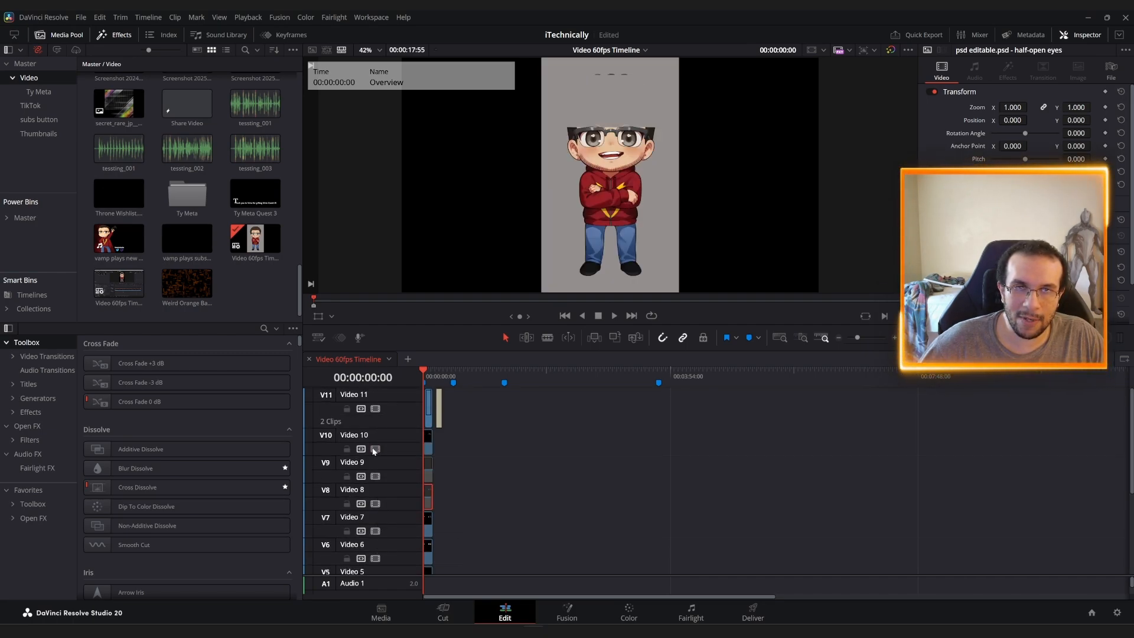
pyautogui.click(374, 450)
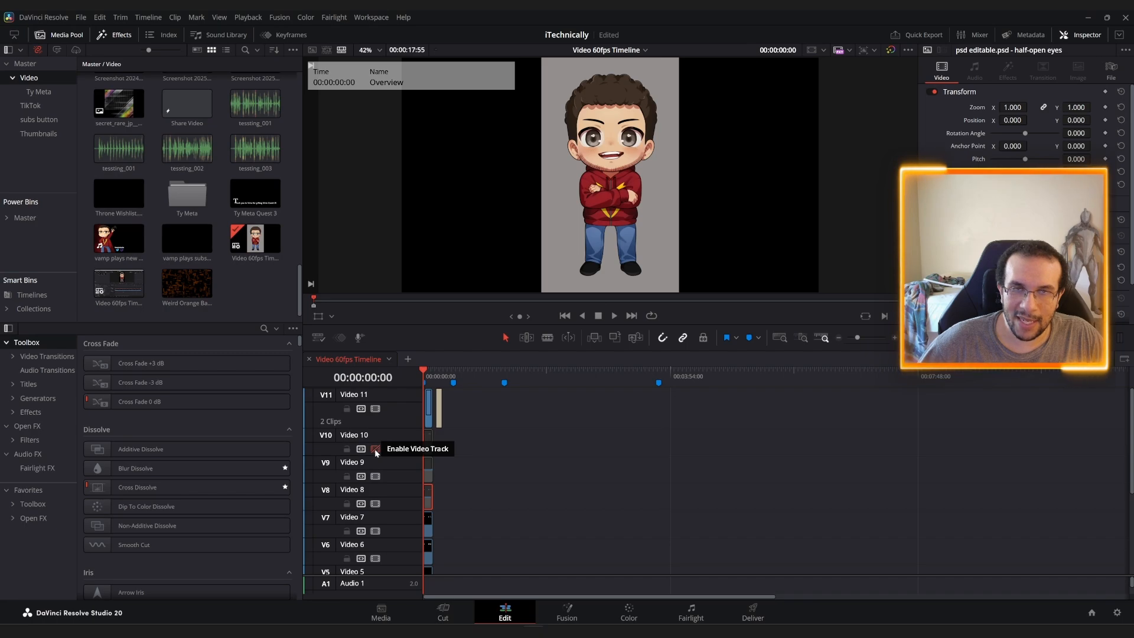
pyautogui.click(374, 450)
pyautogui.click(374, 450)
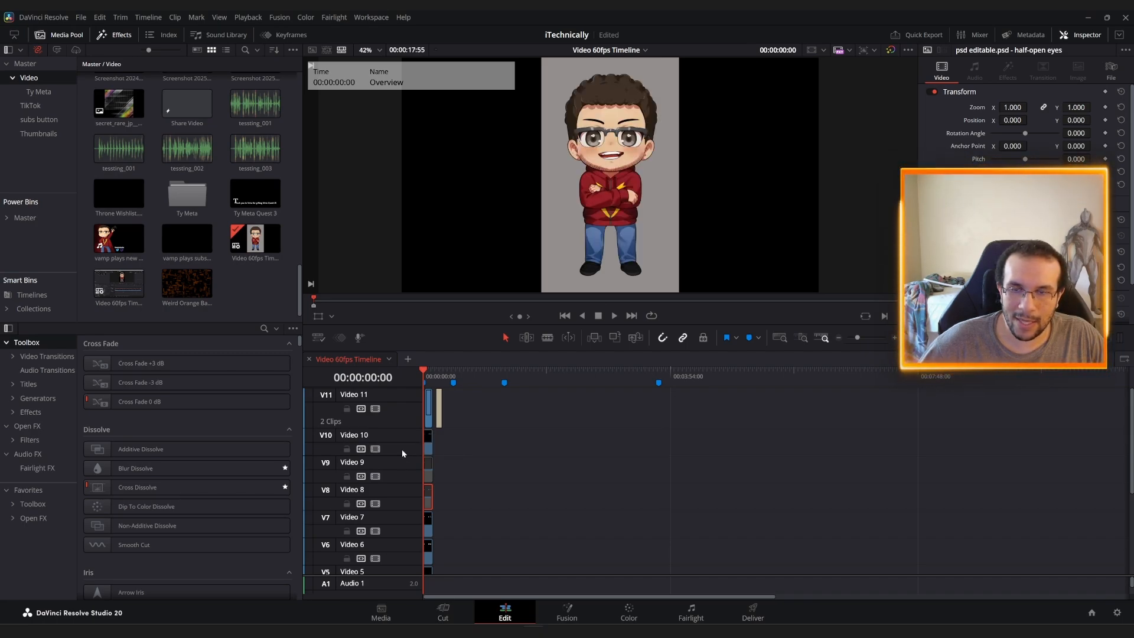
# Switch the Video 1 background track off and on to compare it, and leave the track disabled
pyautogui.scroll(-5, 401, 449)
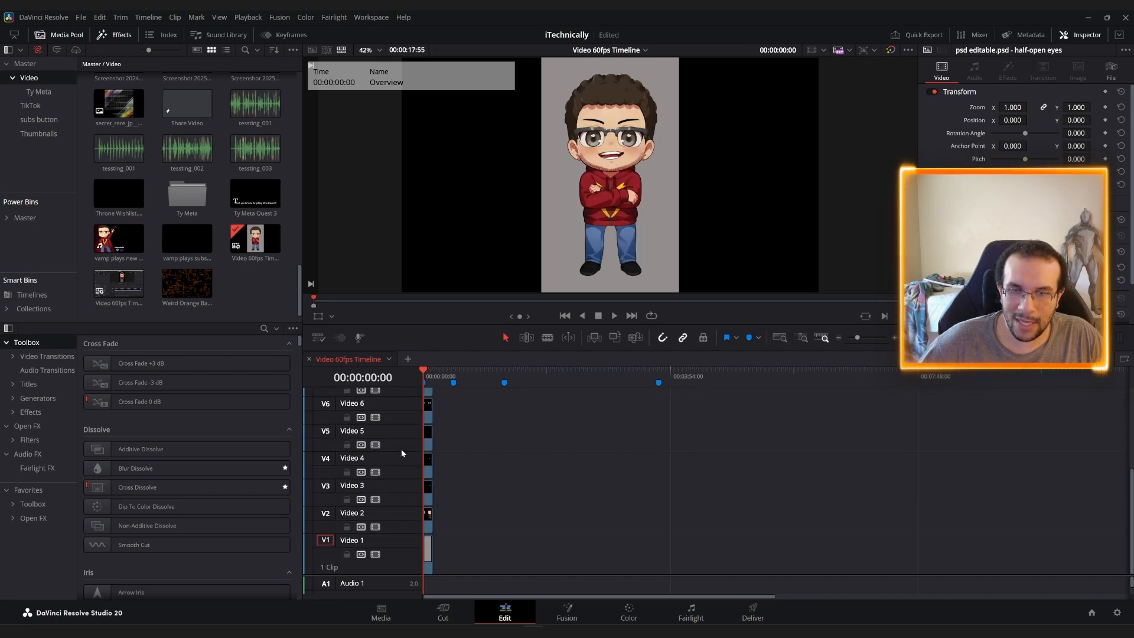
pyautogui.click(375, 553)
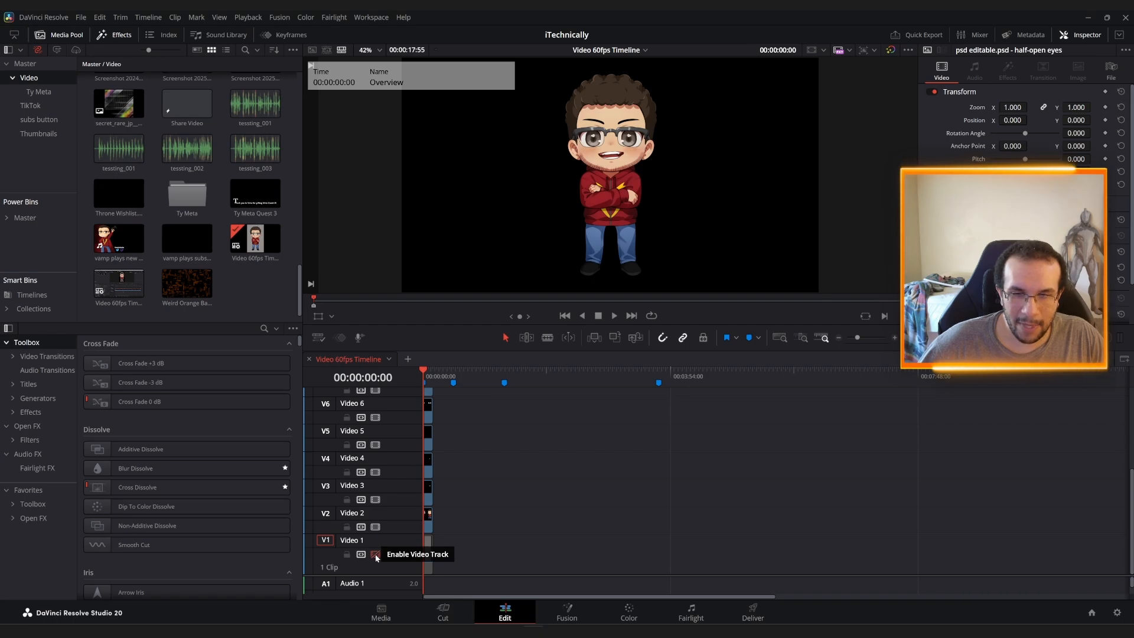
pyautogui.click(375, 554)
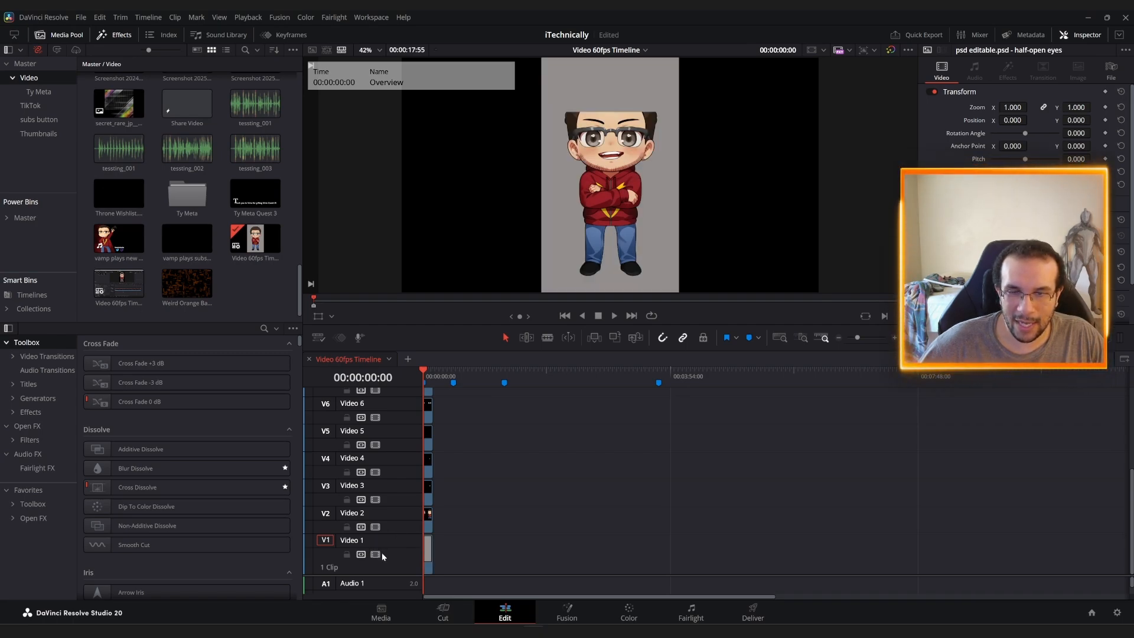
pyautogui.click(375, 554)
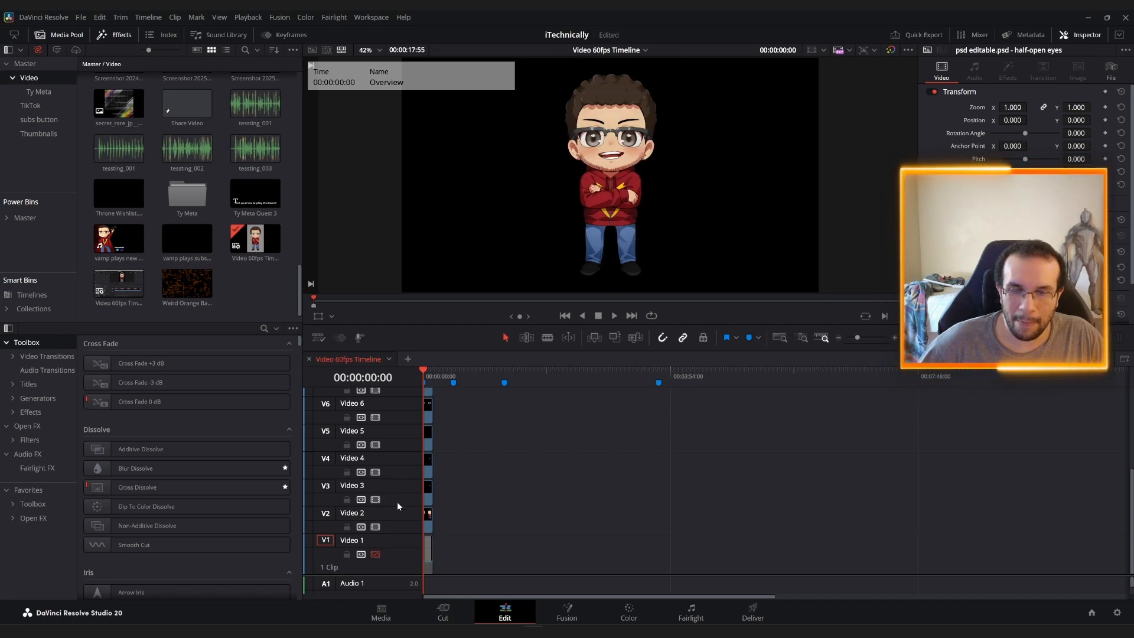
# Extend the glasses clip on Video 10 to end at about 00:02:05, viewing the frame at 00:00:38:06
pyautogui.scroll(5, 396, 501)
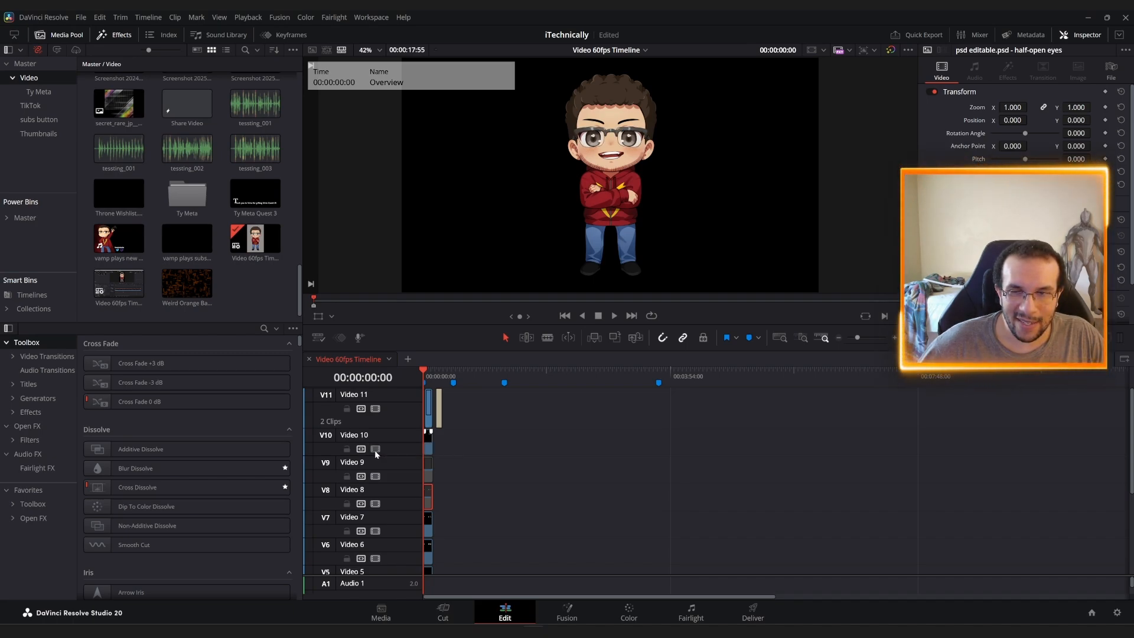
pyautogui.click(428, 445)
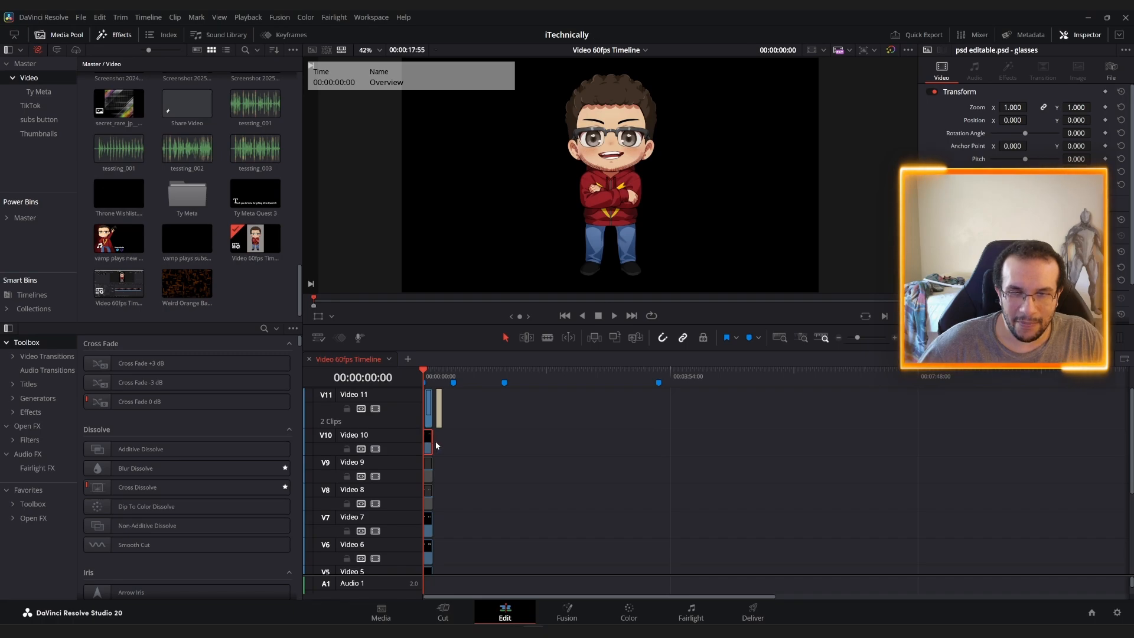
pyautogui.moveTo(429, 445); pyautogui.dragTo(461, 446)
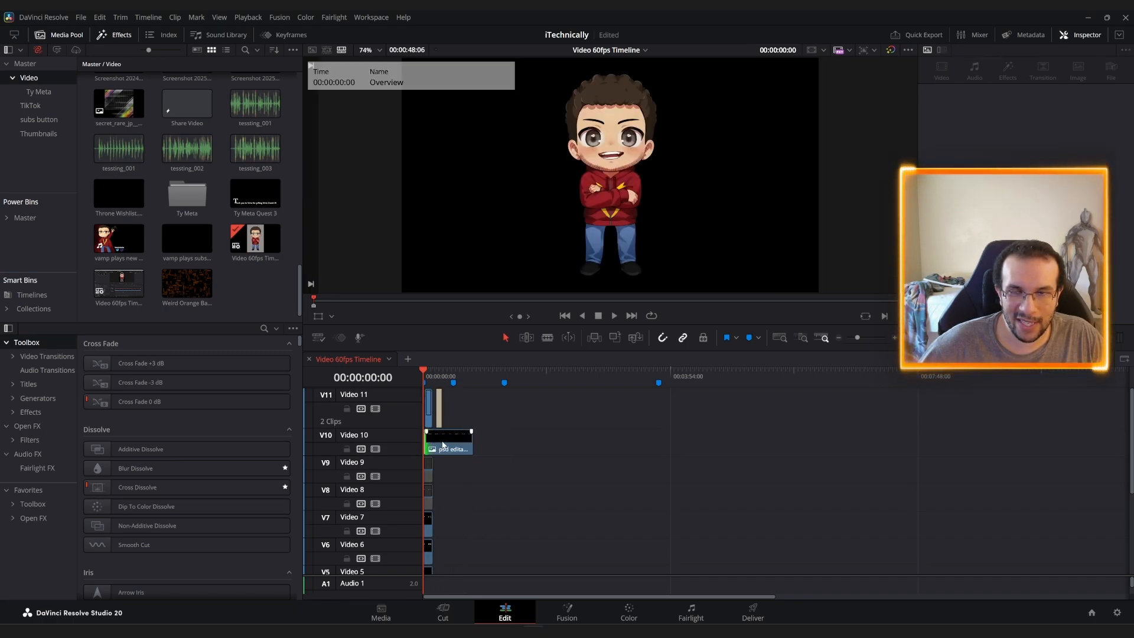
pyautogui.click(472, 373)
pyautogui.click(464, 380)
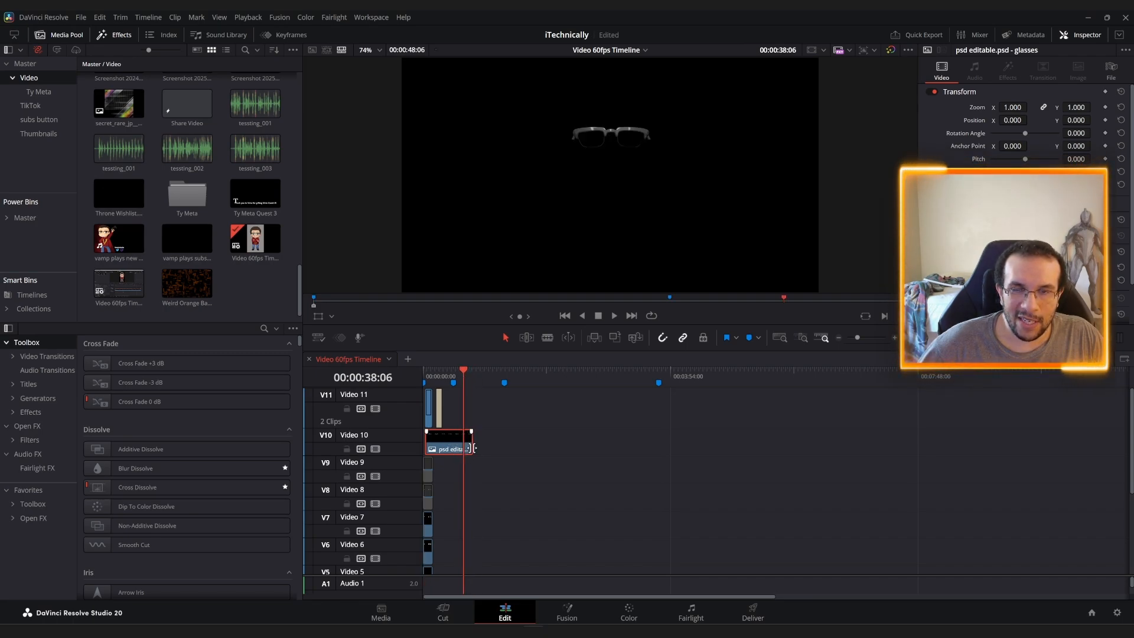
pyautogui.moveTo(471, 447); pyautogui.dragTo(556, 452)
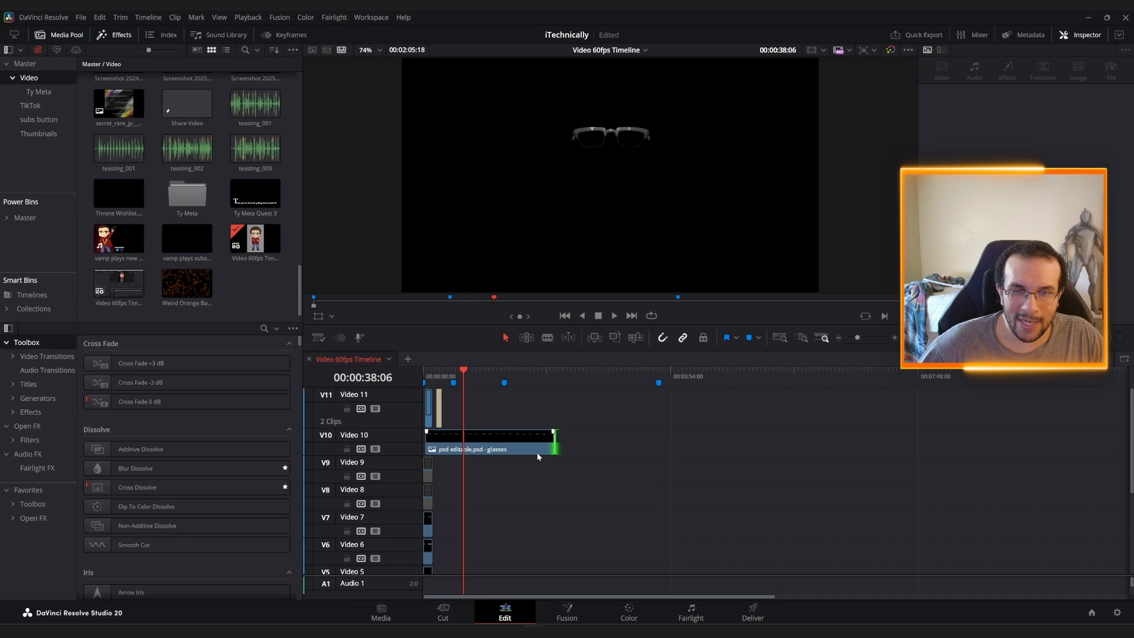
pyautogui.click(468, 437)
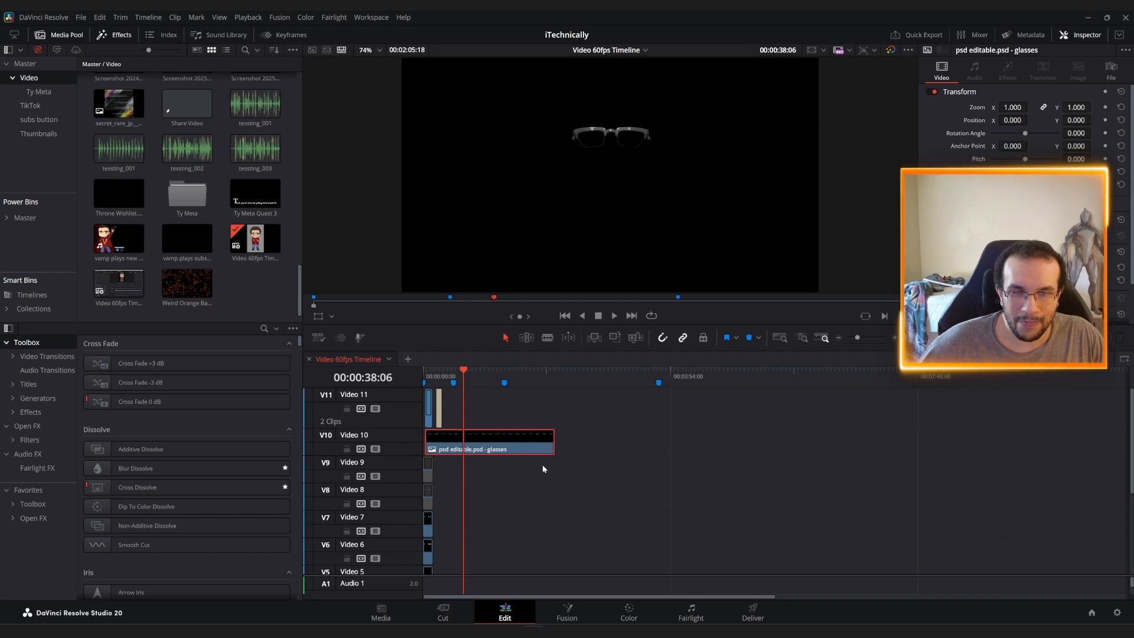
# Shorten the glasses clip, move it to the start of the timeline, and trim its end level with the other layer clips
pyautogui.moveTo(554, 452); pyautogui.dragTo(503, 452)
pyautogui.click(473, 381)
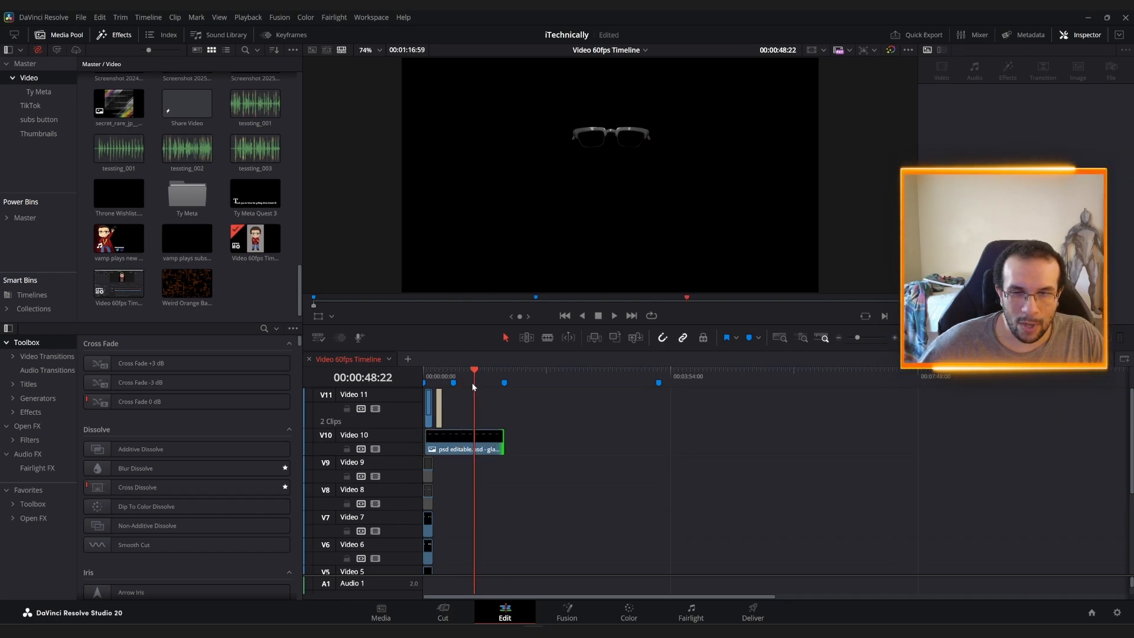
pyautogui.click(453, 450)
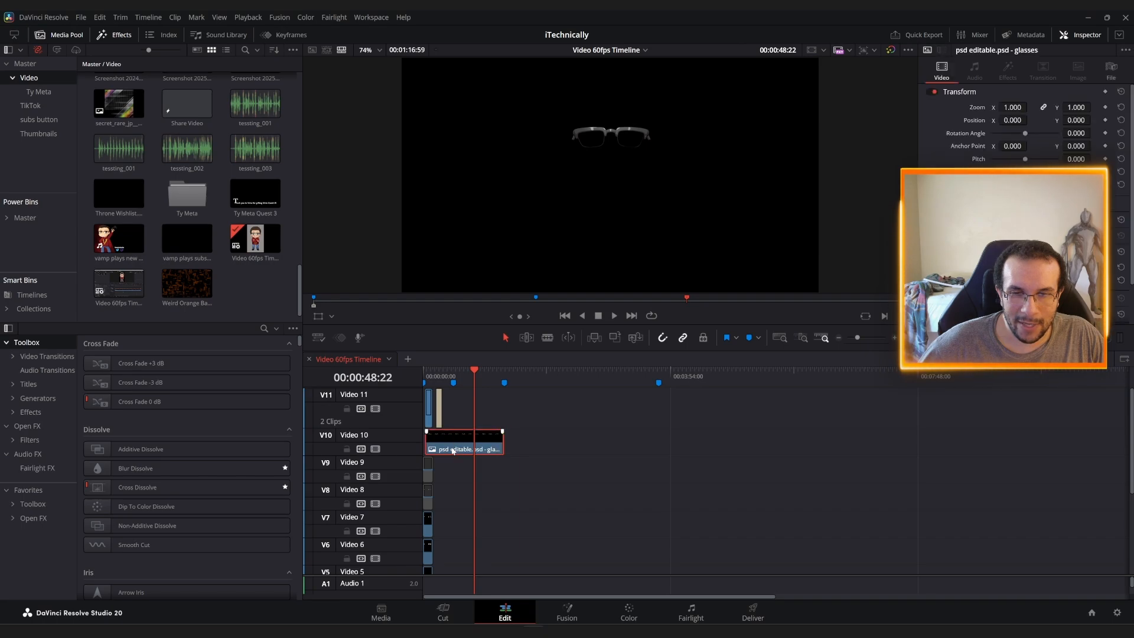
pyautogui.moveTo(453, 451); pyautogui.dragTo(451, 450)
pyautogui.click(424, 369)
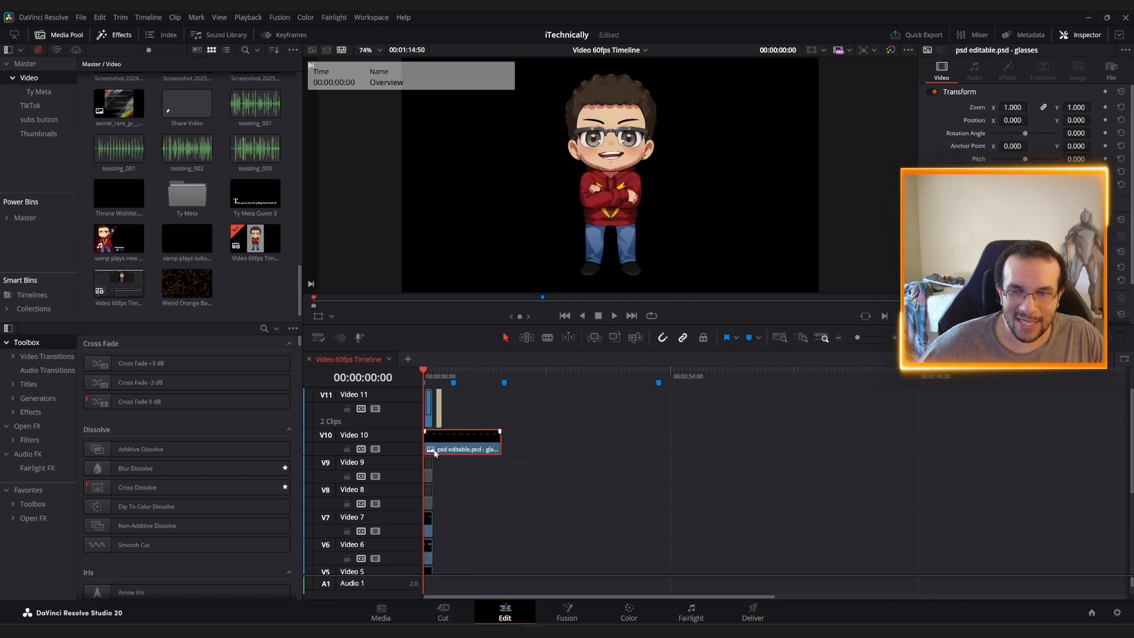
pyautogui.moveTo(497, 449); pyautogui.dragTo(431, 451)
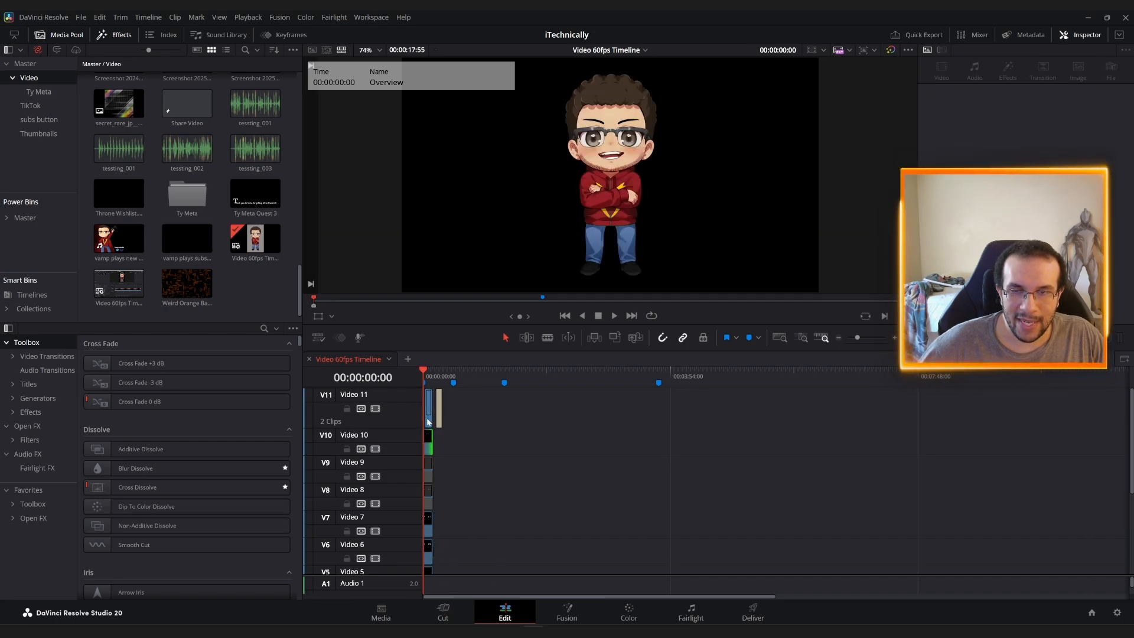
# Lower the glasses clip's opacity at 00:00:09:10 until the glasses are fully transparent, making them fade out
pyautogui.click(427, 445)
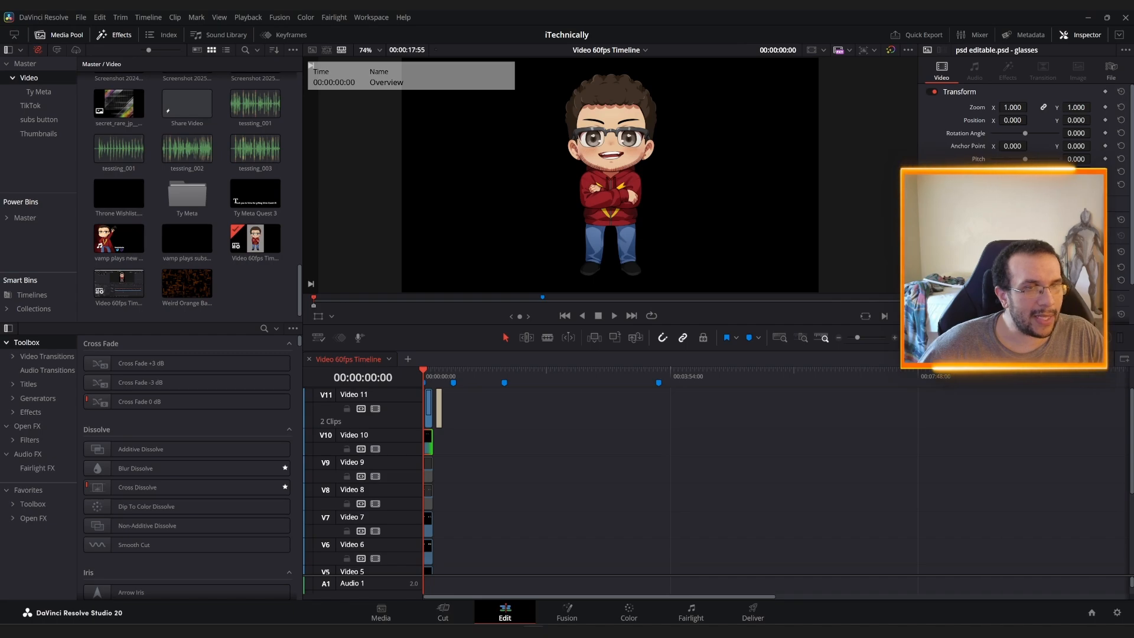
pyautogui.click(434, 376)
pyautogui.click(433, 376)
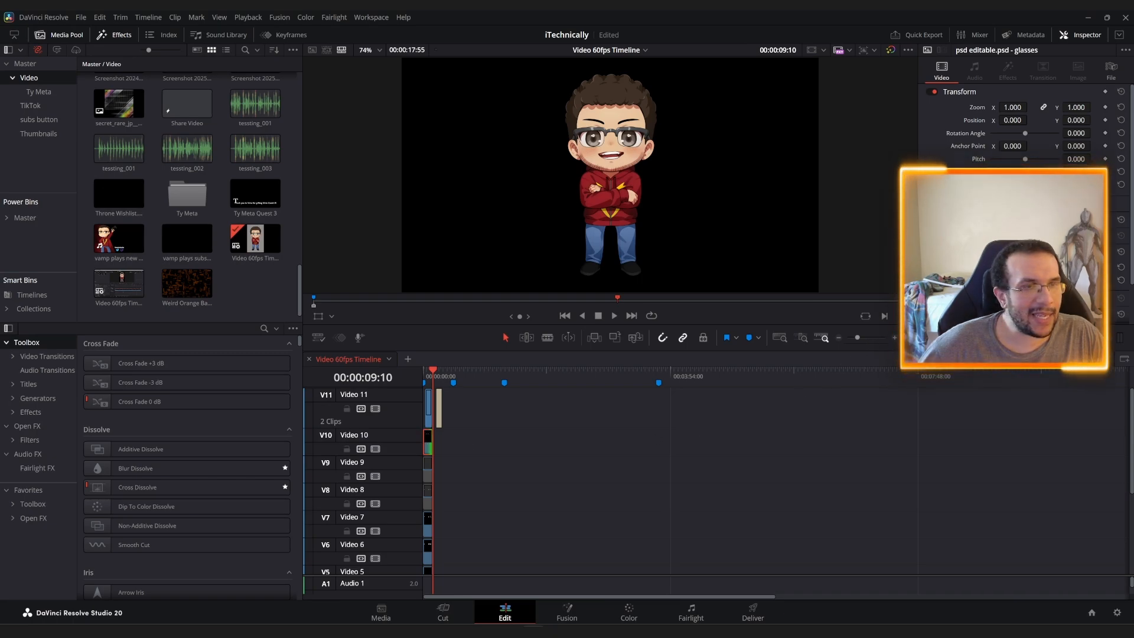
pyautogui.moveTo(1045, 280); pyautogui.dragTo(991, 280)
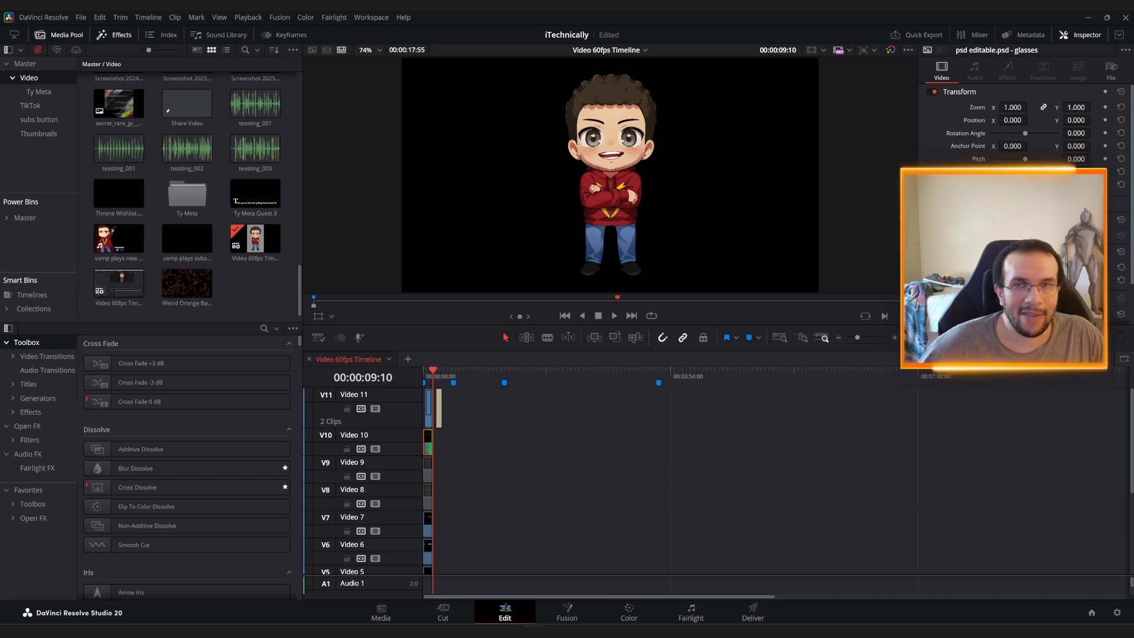
# Play the timeline from the start to preview the glasses fade, stopping at 00:00:09:41
pyautogui.moveTo(433, 371); pyautogui.dragTo(406, 378)
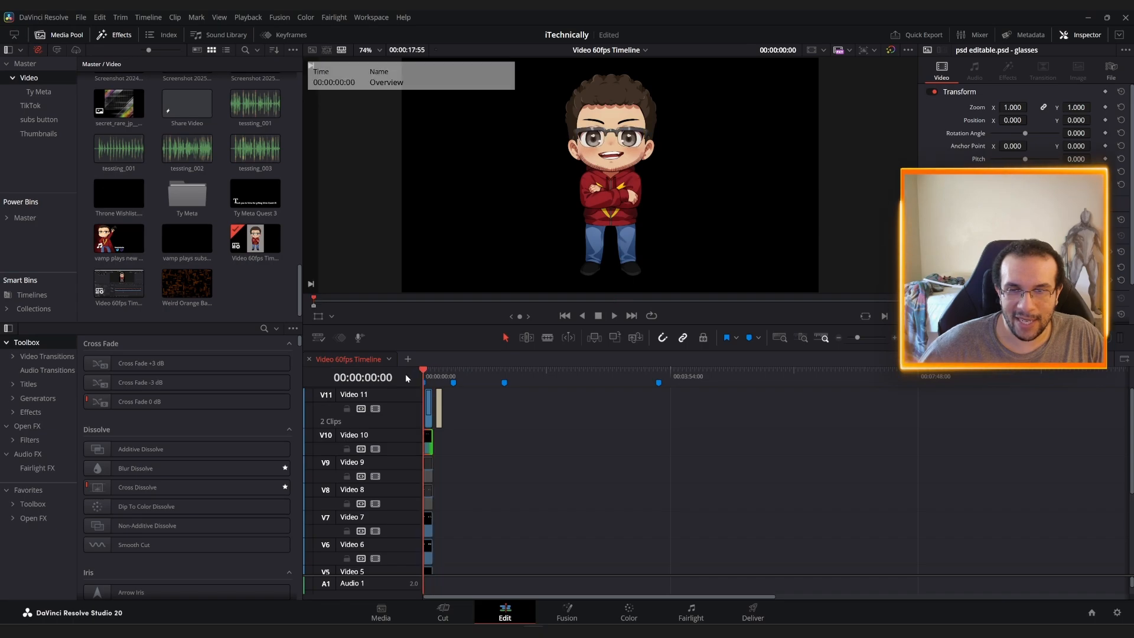
pyautogui.press('space')
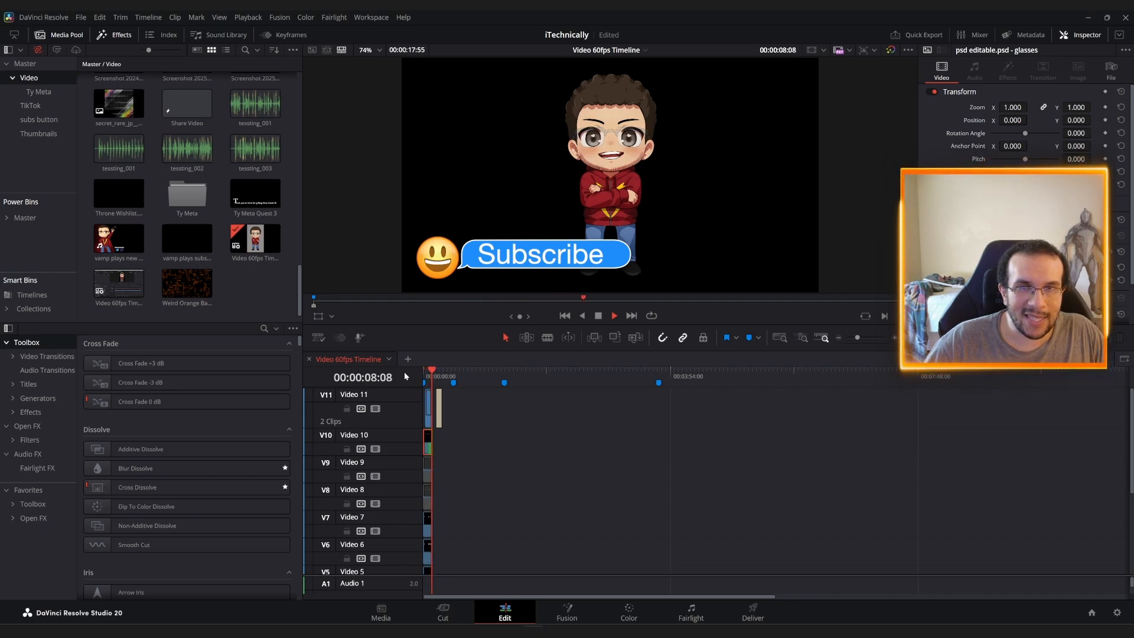
pyautogui.press('space')
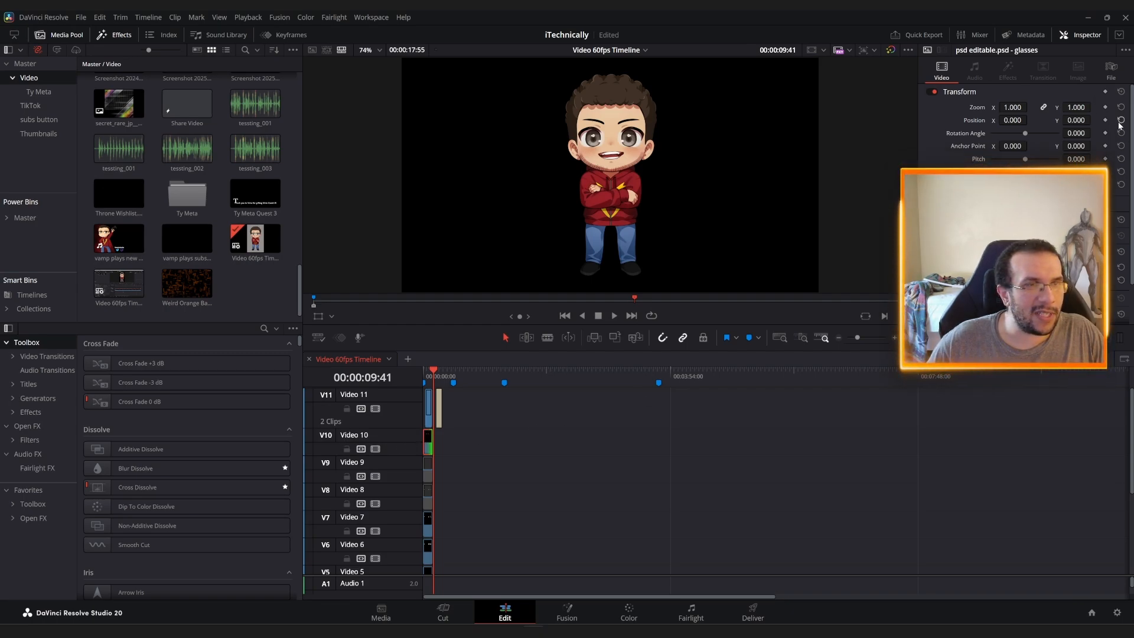
# Reset the glasses clip's opacity and save the project
pyautogui.click(1122, 280)
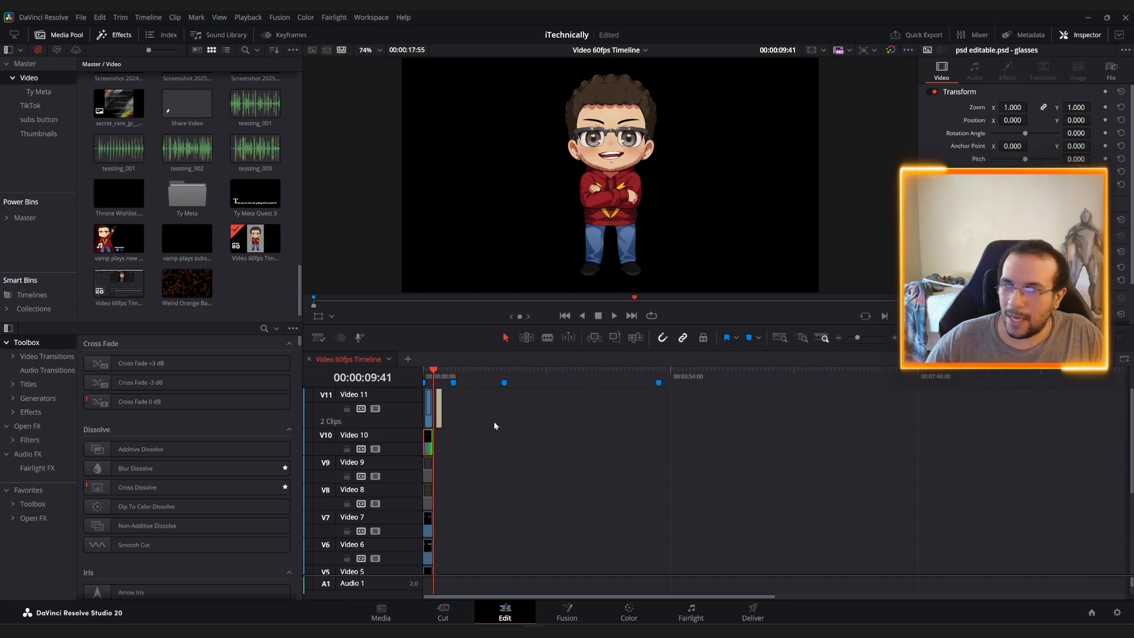
pyautogui.hotkey('ctrl', 's')
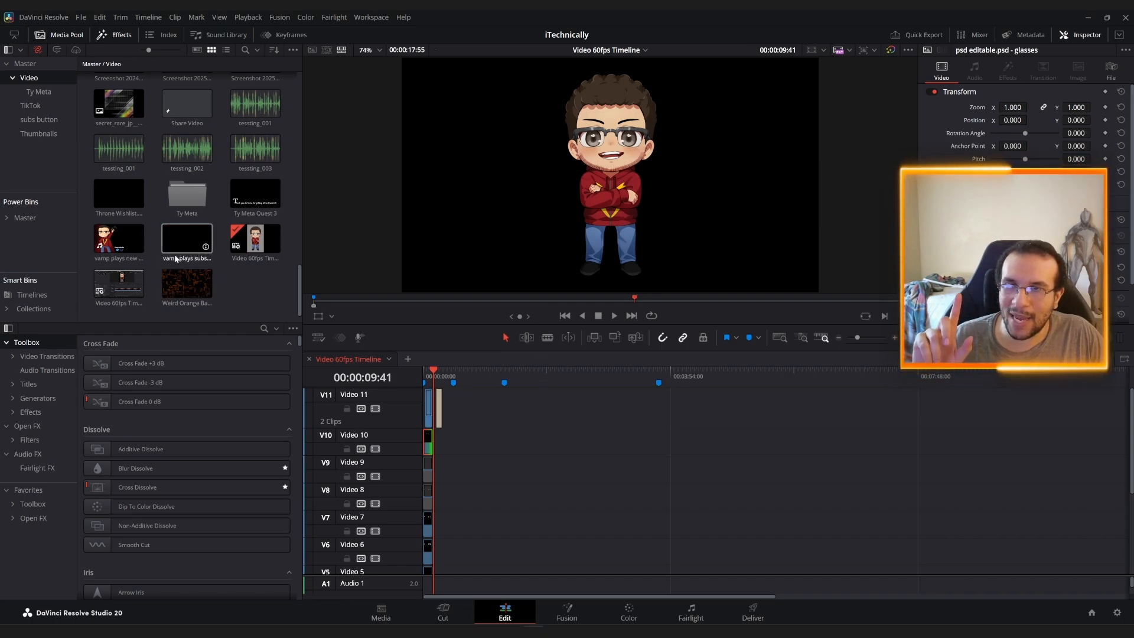
# Find psd editable.psd among the project's media, preview it on its own, and return to the timeline view
pyautogui.scroll(10, 249, 303)
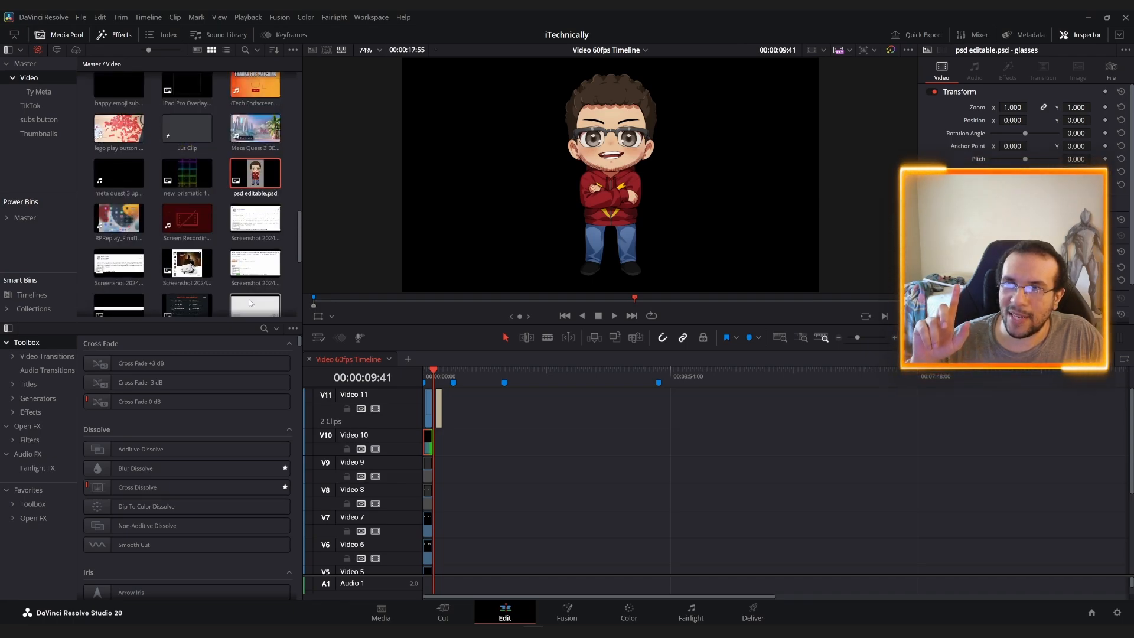
pyautogui.scroll(1, 249, 303)
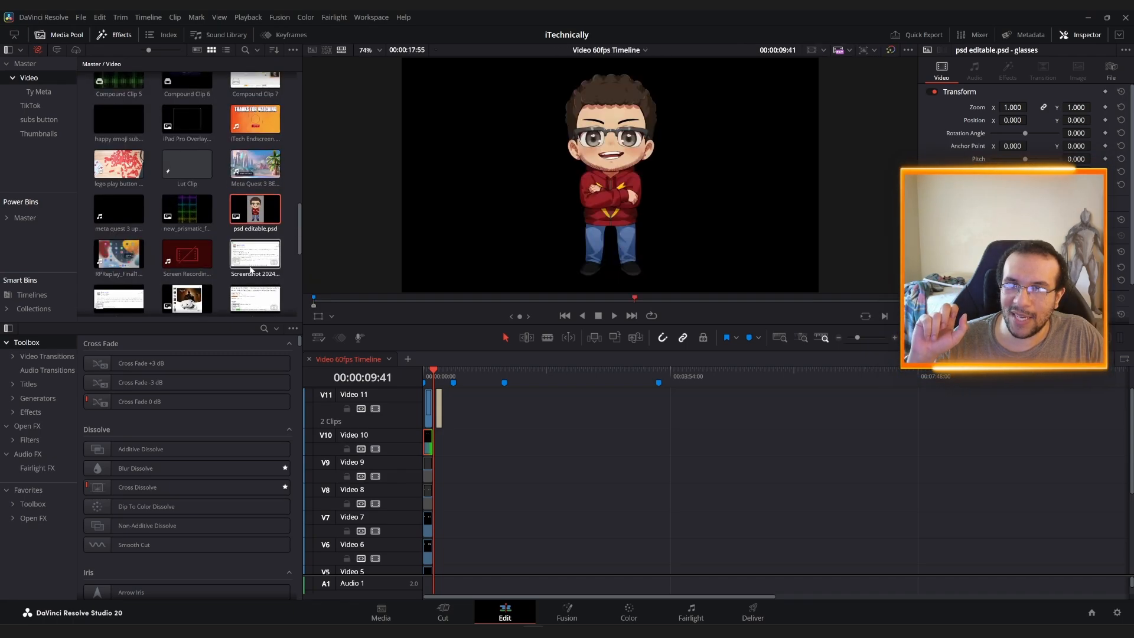
pyautogui.doubleClick(255, 209)
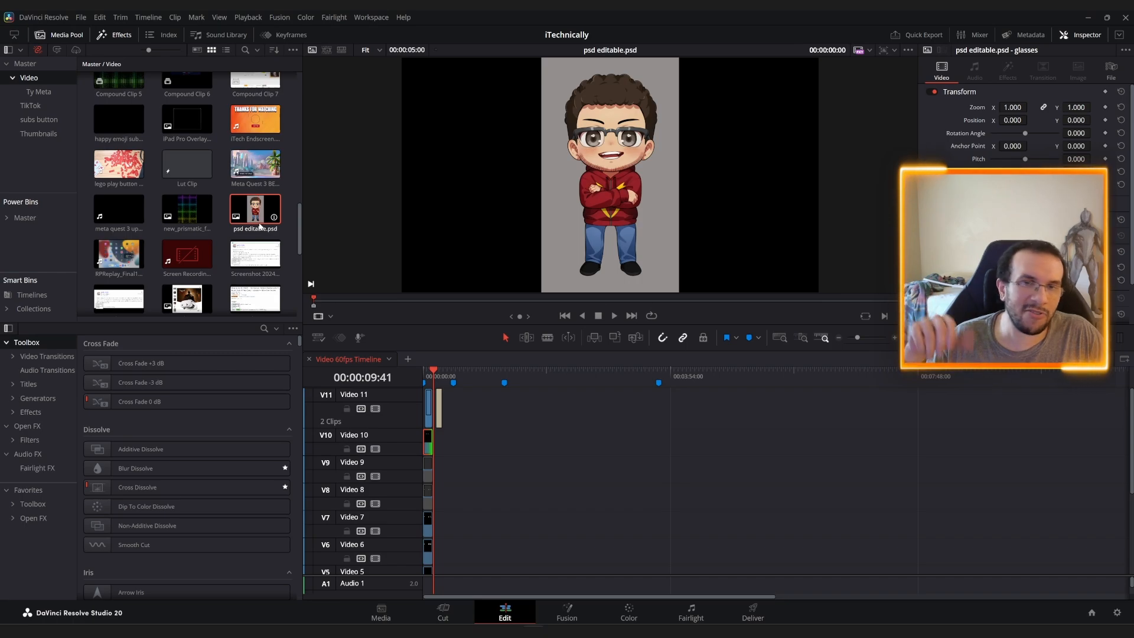
pyautogui.click(616, 429)
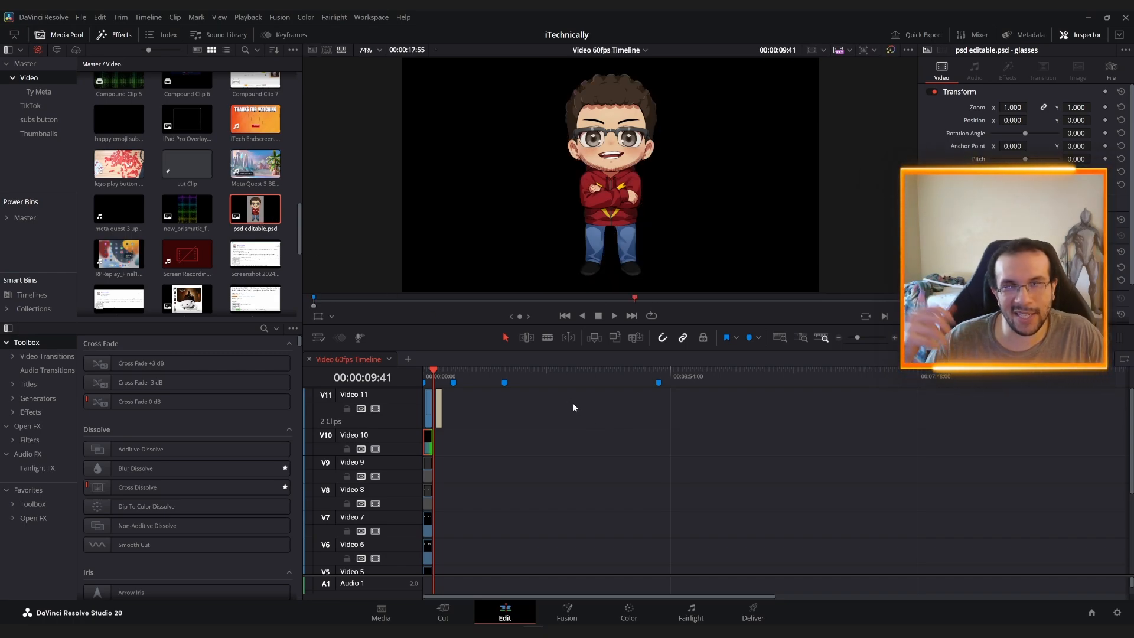